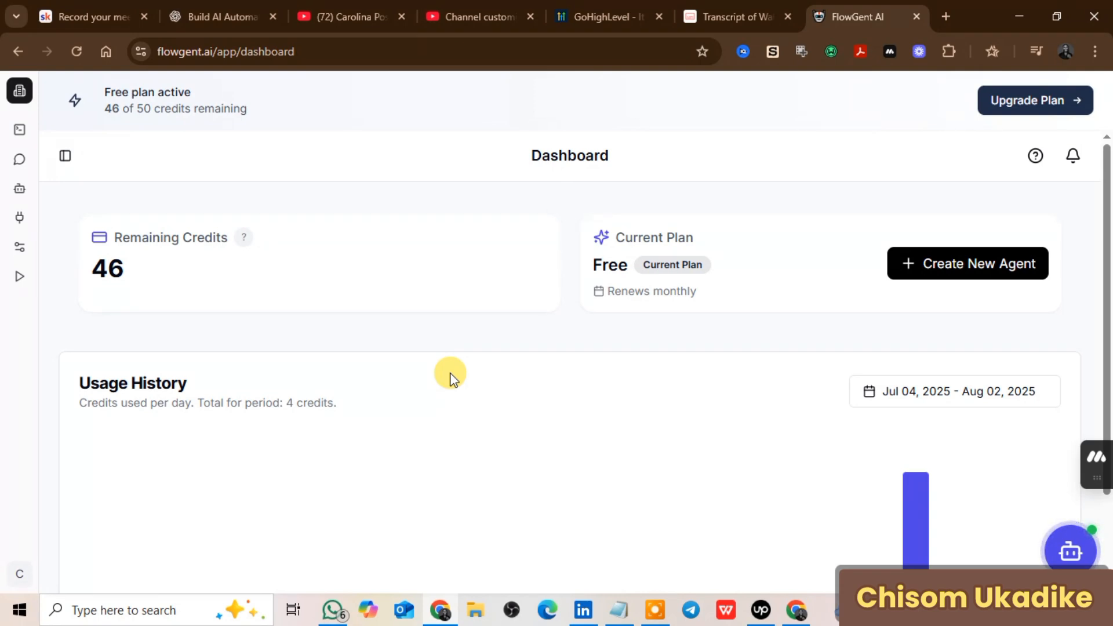
Step: Create a new agent named Data Vader
scroll(451, 376, "down", 2)
scroll(451, 377, "up", 2)
scroll(451, 377, "down", 2)
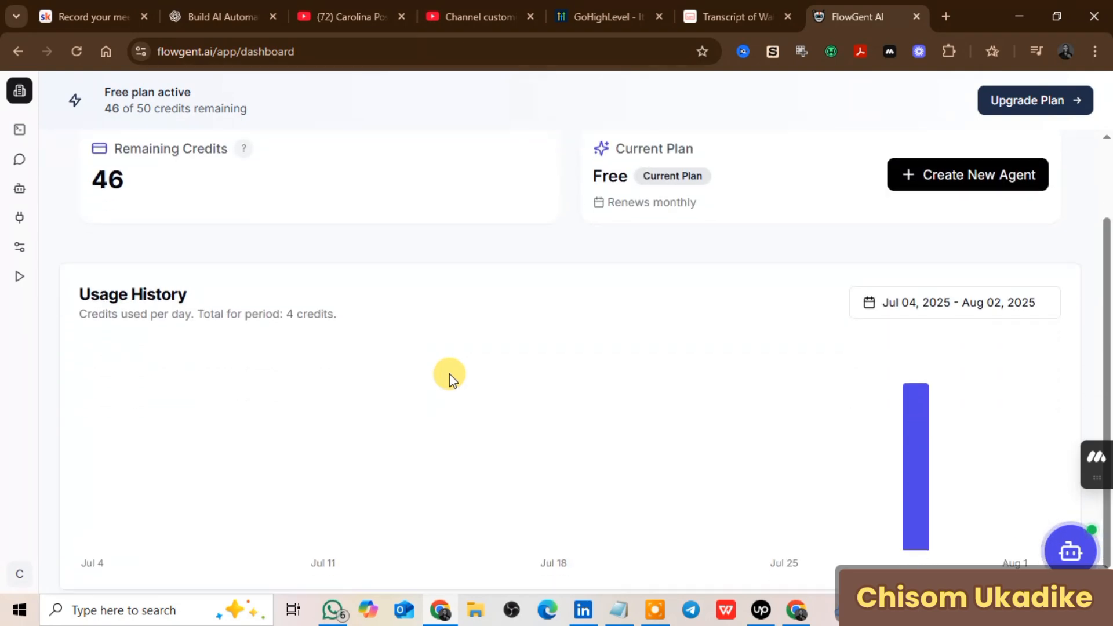
scroll(450, 374, "down", 1)
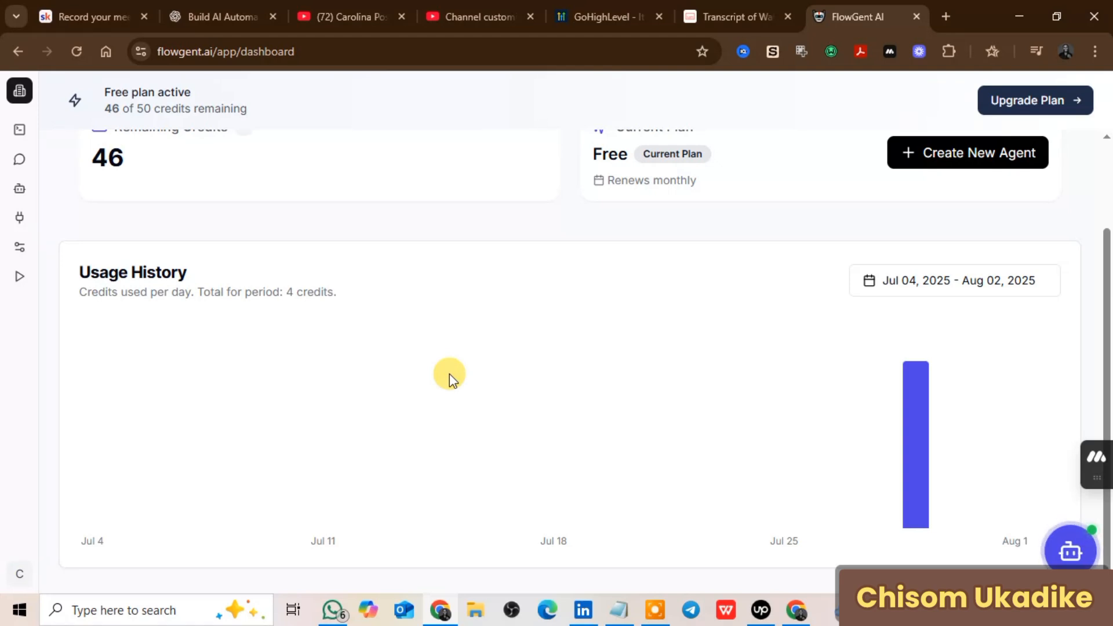
scroll(450, 374, "up", 2)
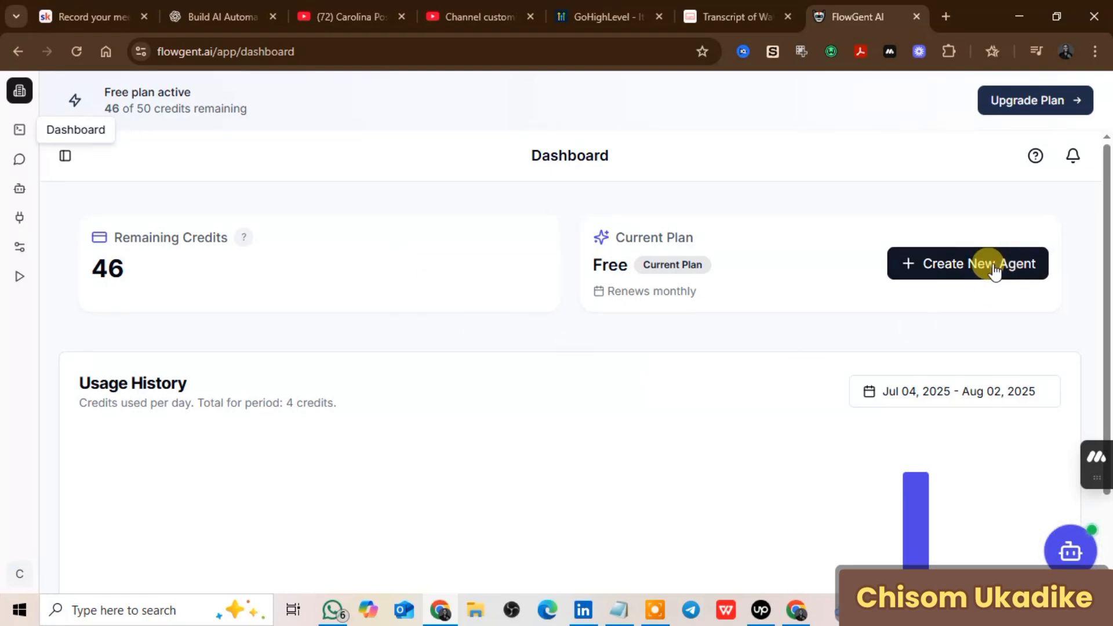
left_click(975, 265)
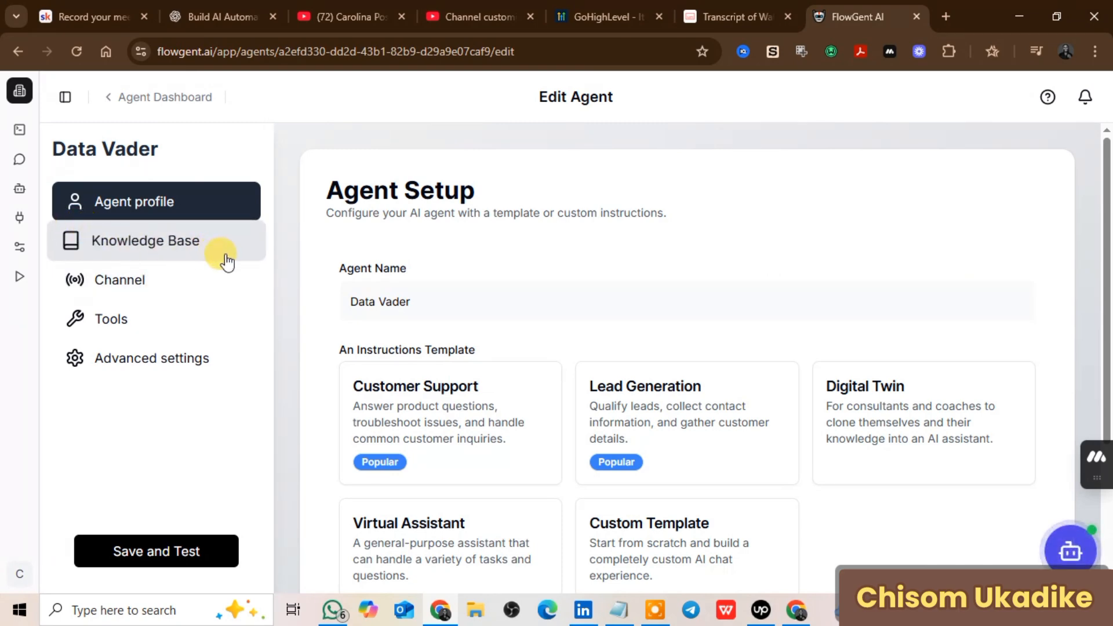
Step: Switch on the Chatbot channel, then show the agent's empty Knowledge Base
scroll(770, 345, "down", 3)
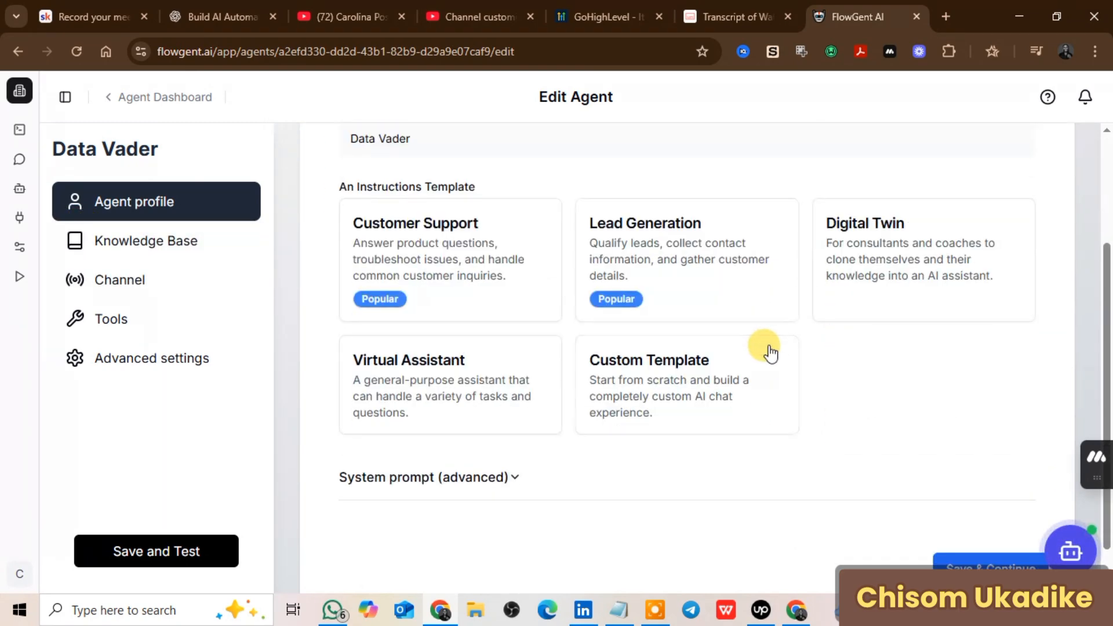
scroll(580, 354, "up", 3)
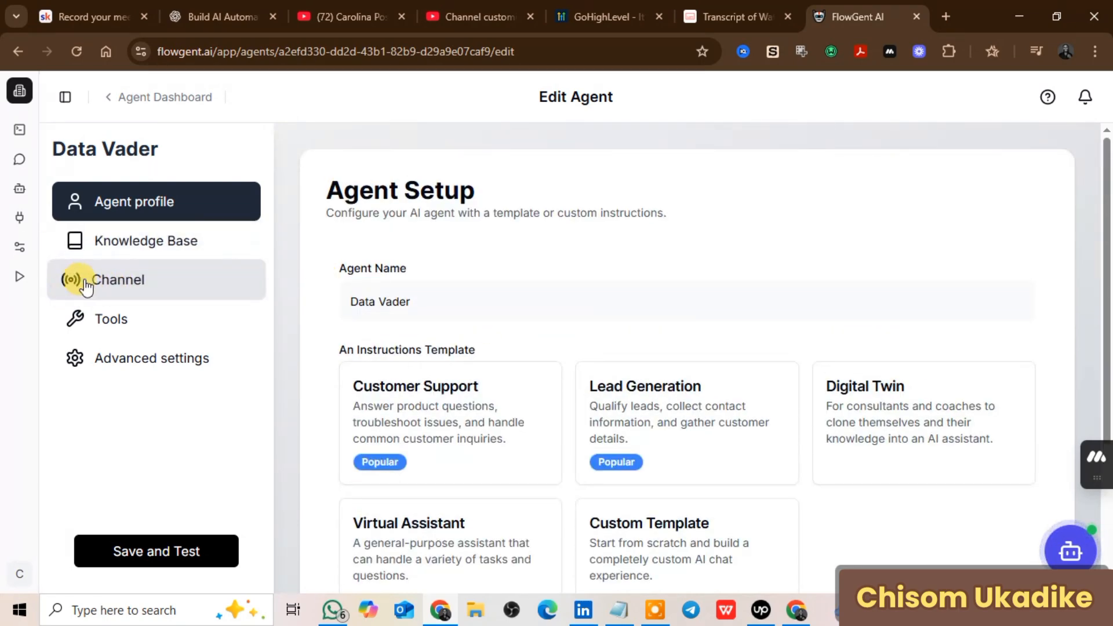
left_click(116, 283)
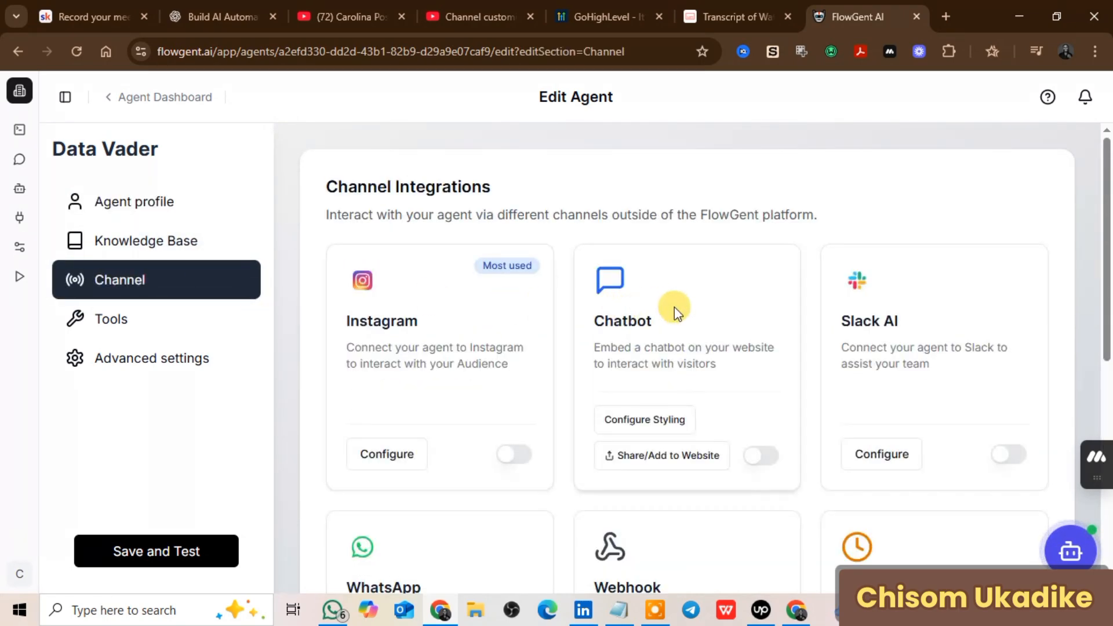
left_click(764, 458)
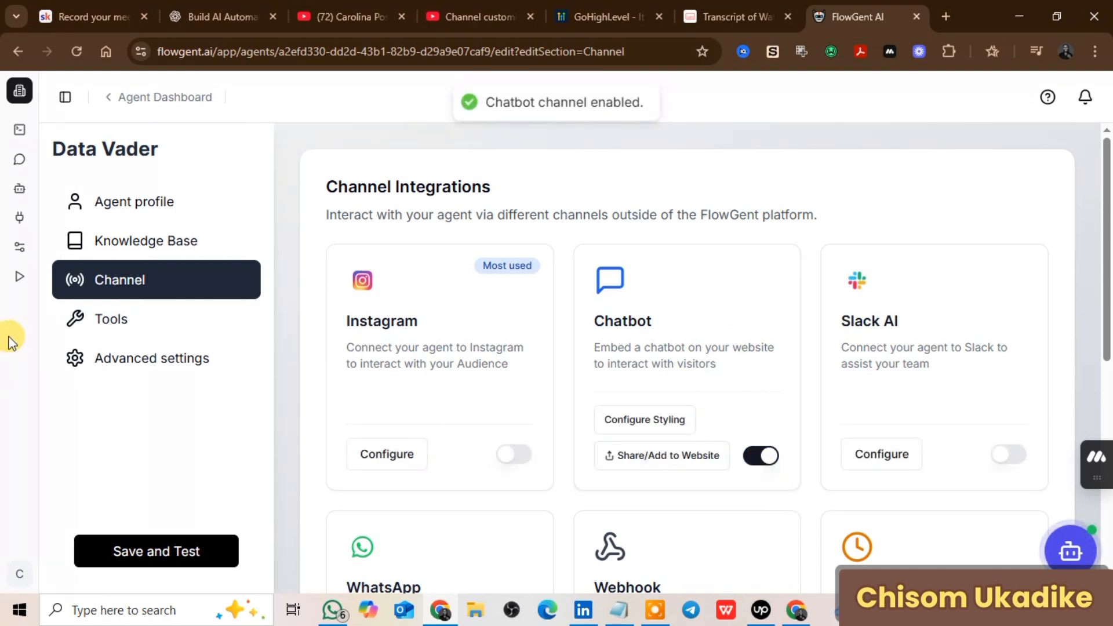
left_click(154, 241)
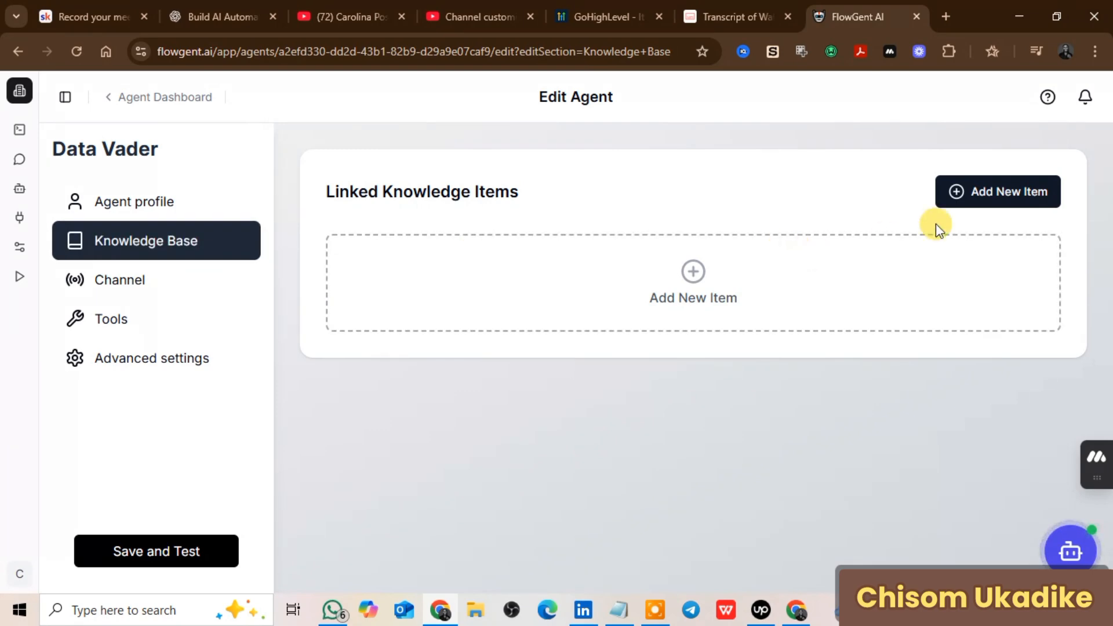
Step: Browse the new-item sources: PDF, Text, Website, Notion, Shopify and Pricing
left_click(997, 192)
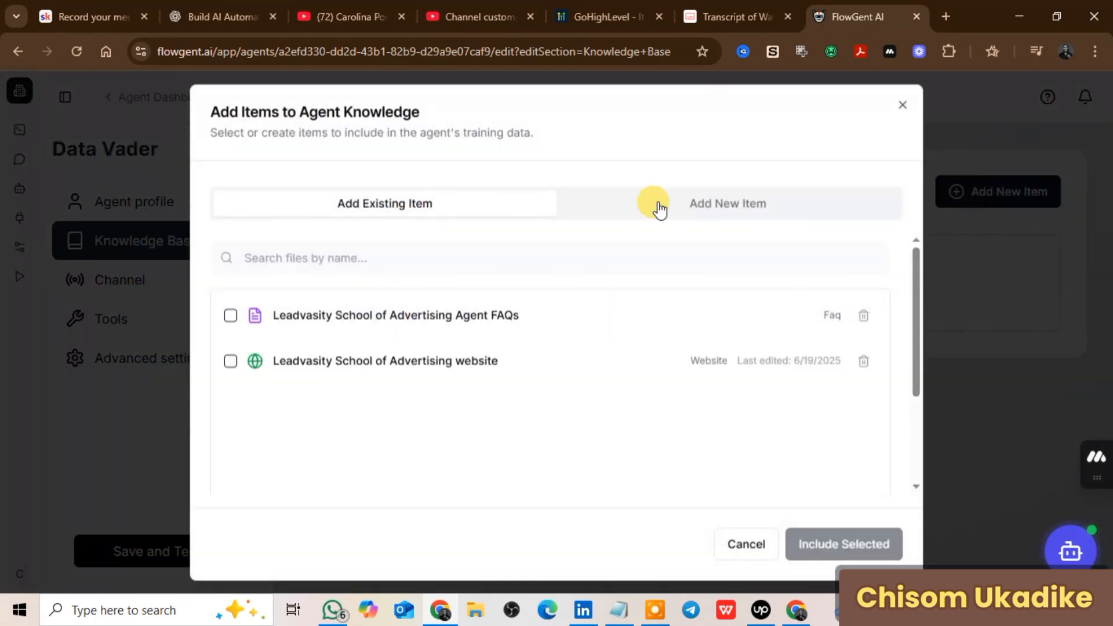
left_click(751, 208)
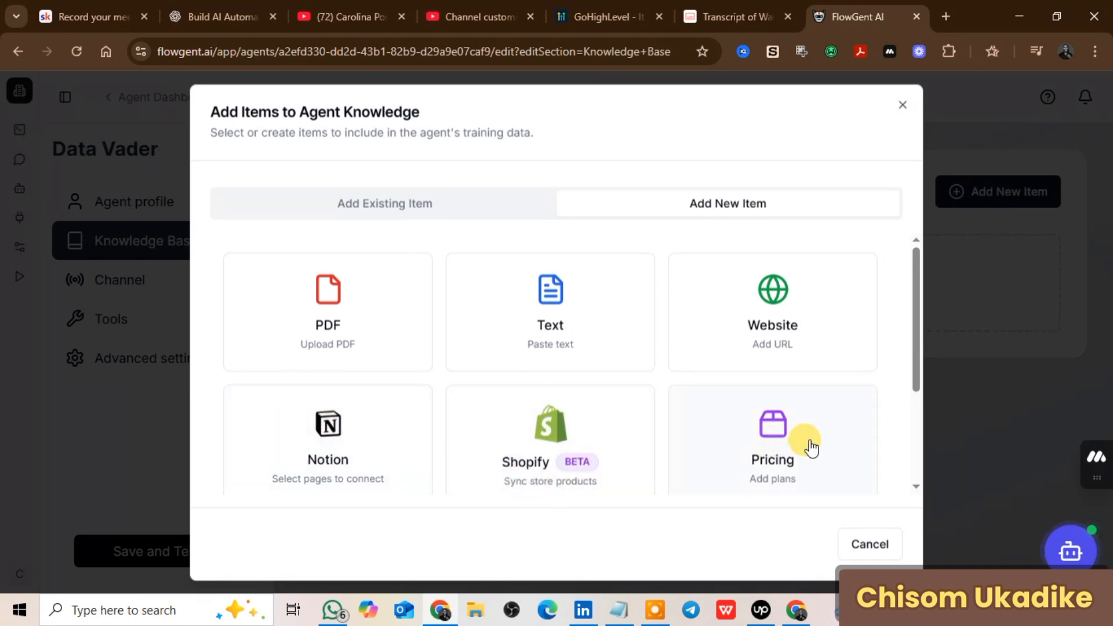
scroll(810, 446, "down", 3)
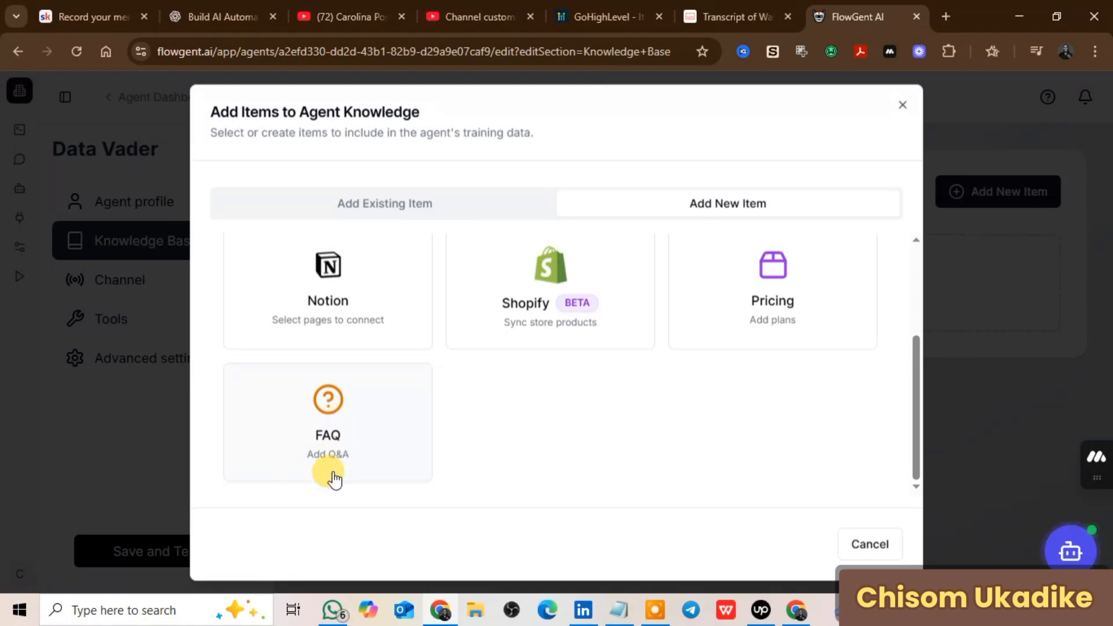
scroll(453, 454, "up", 3)
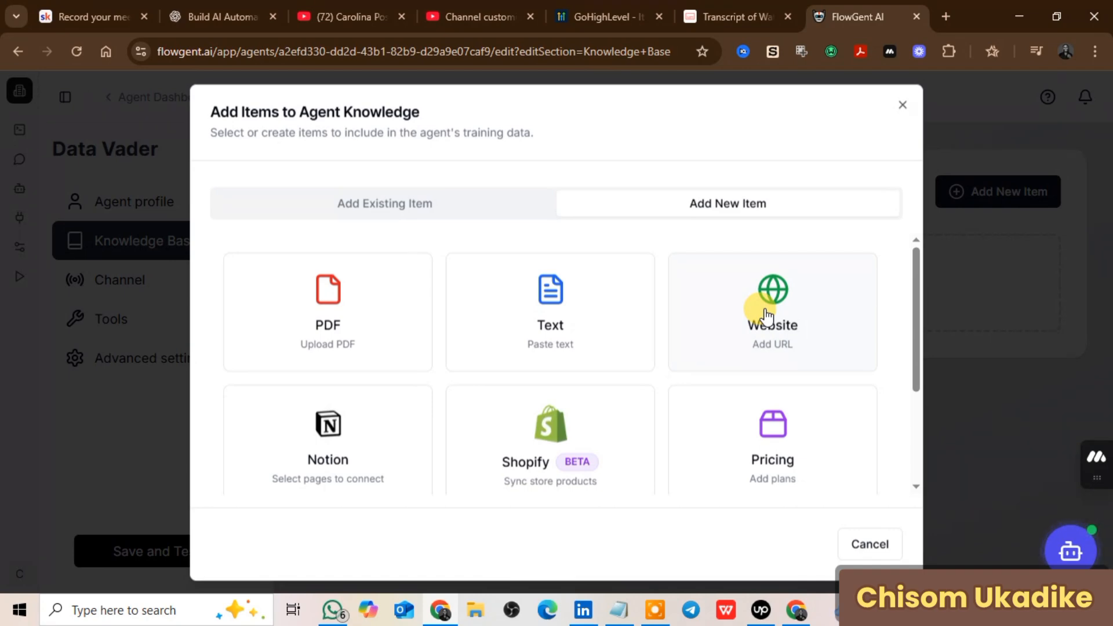
Step: Include the existing Leadvasity School of Advertising website item in the agent's knowledge
left_click(789, 325)
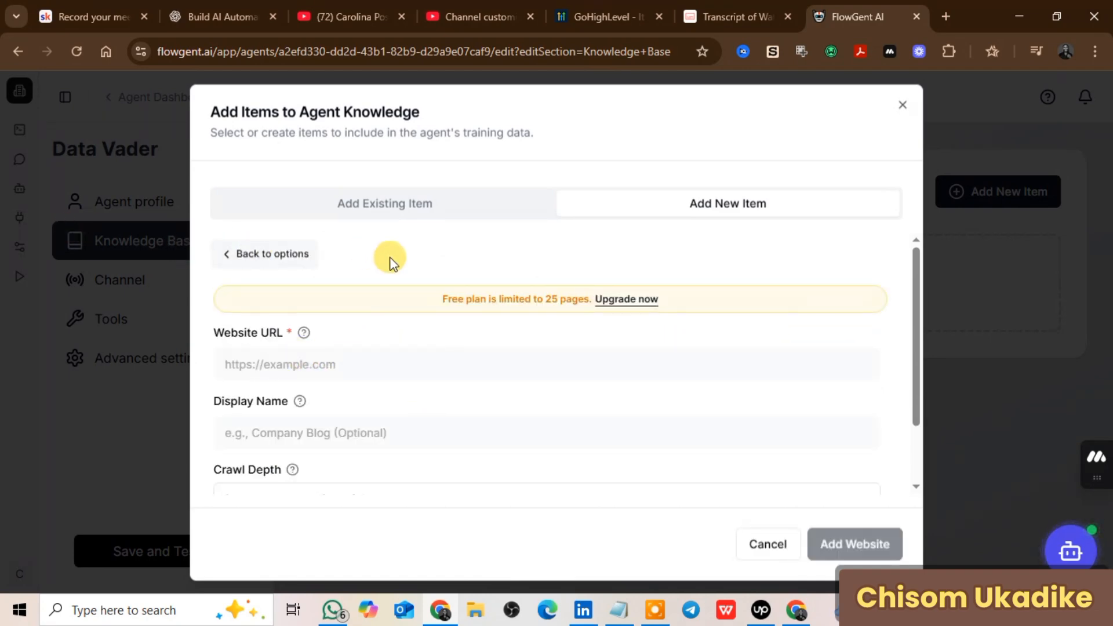
left_click(391, 212)
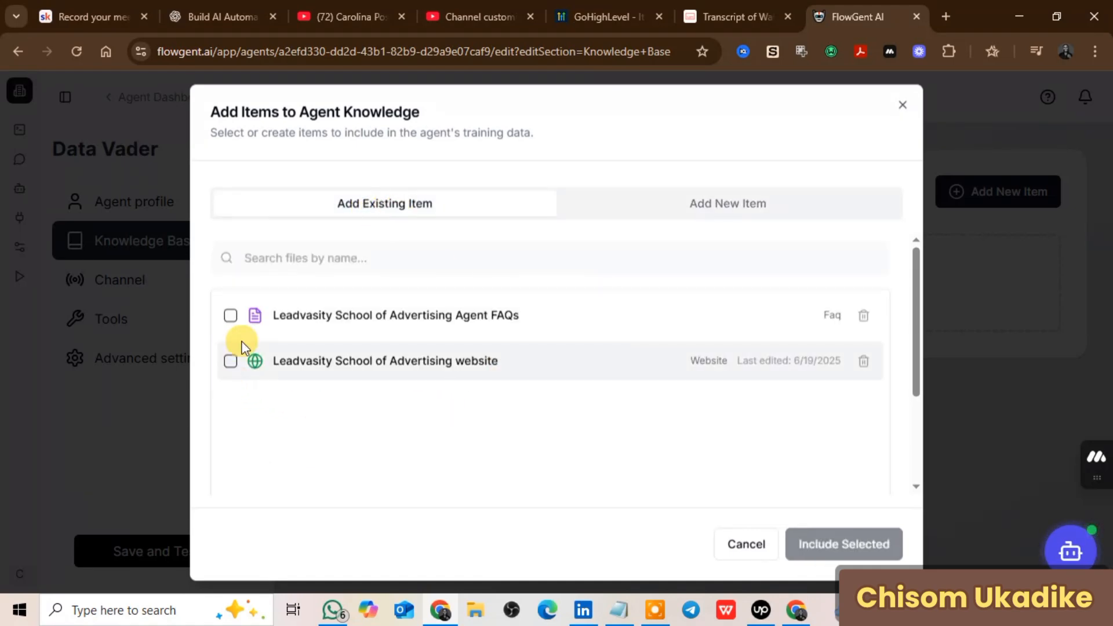
left_click(231, 360)
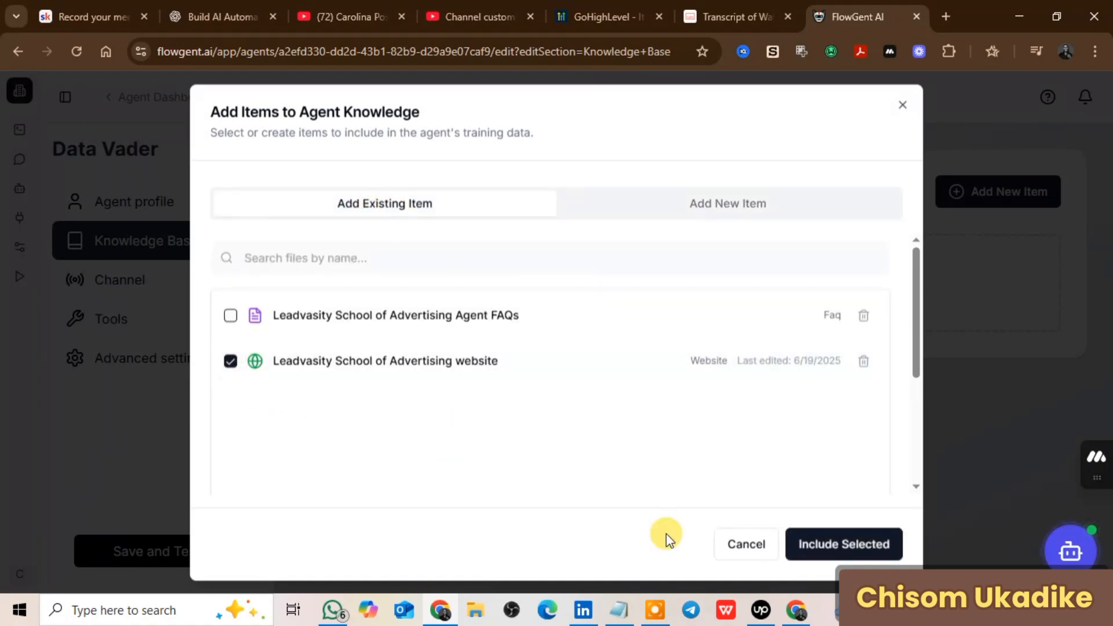
left_click(840, 551)
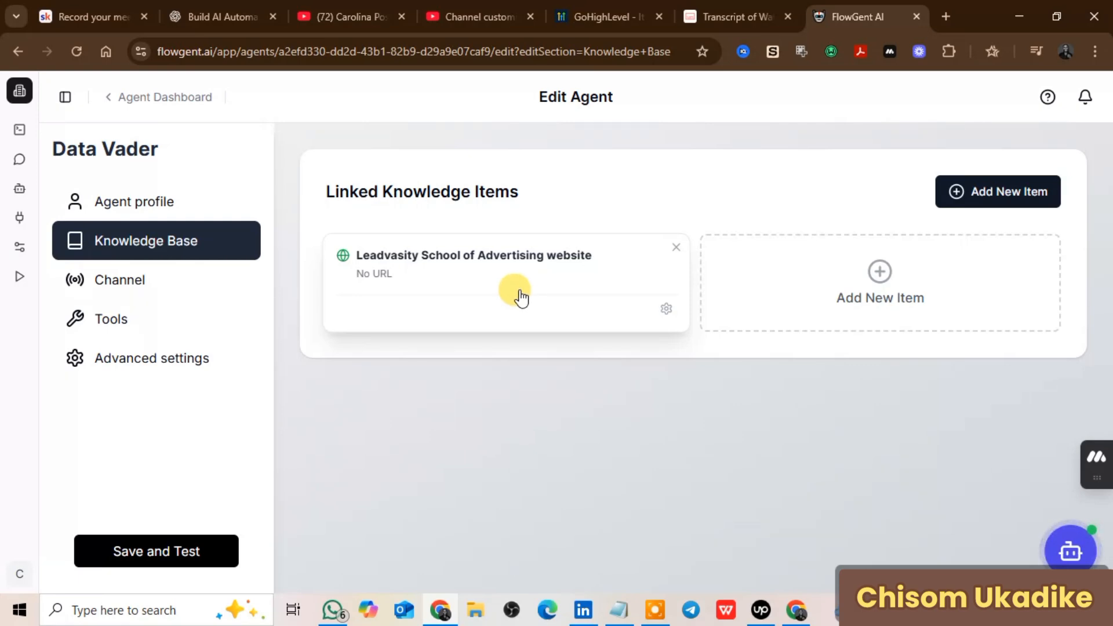
left_click(1007, 191)
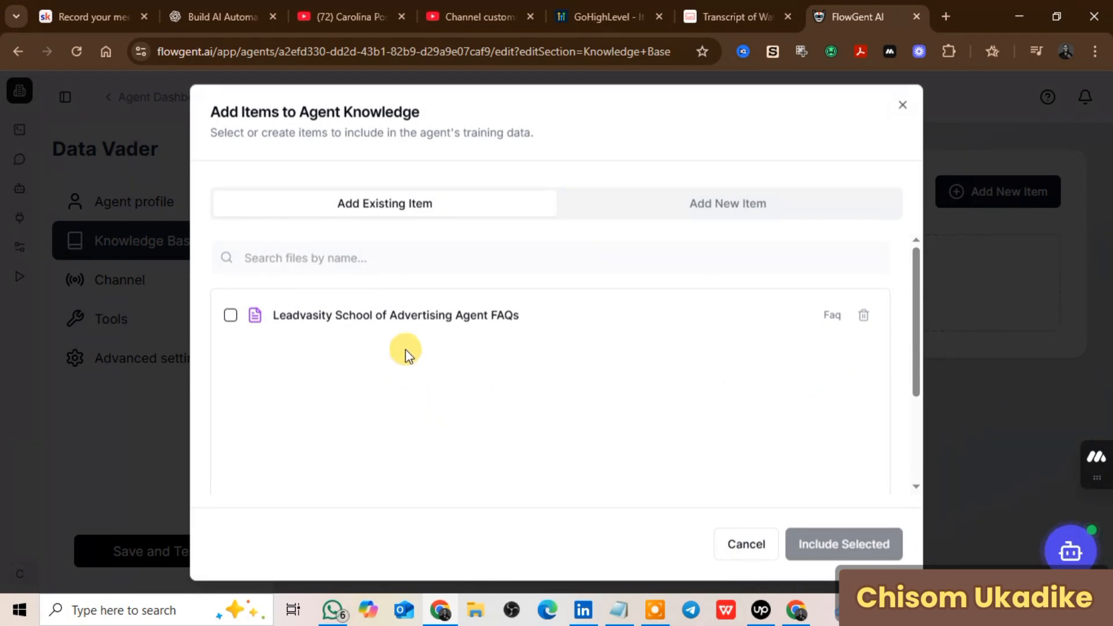
left_click(739, 207)
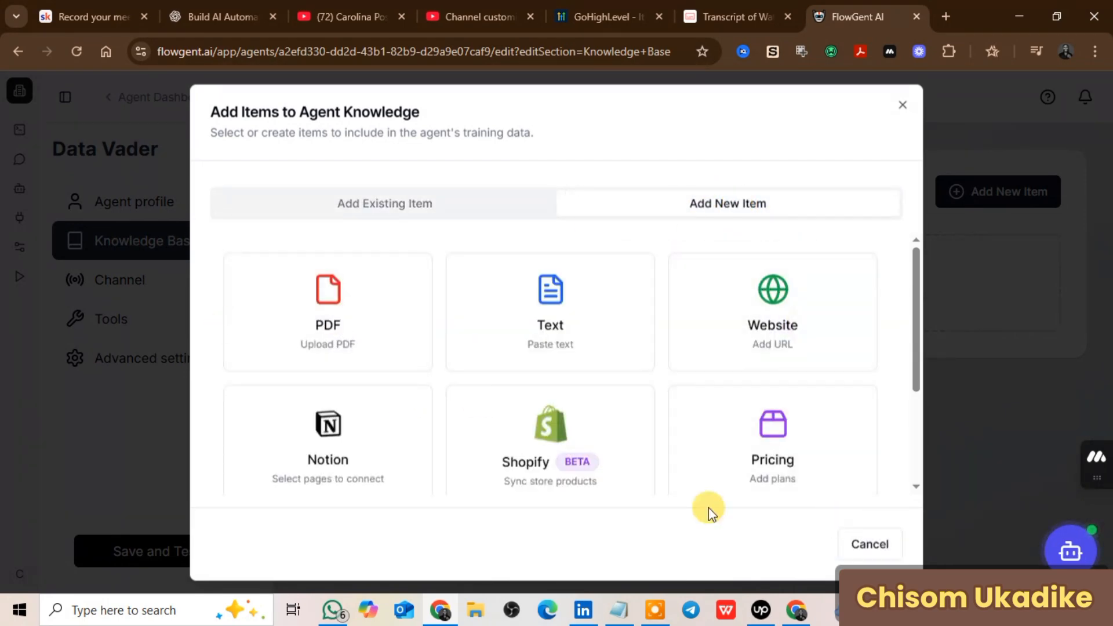
scroll(596, 381, "down", 3)
scroll(598, 383, "up", 3)
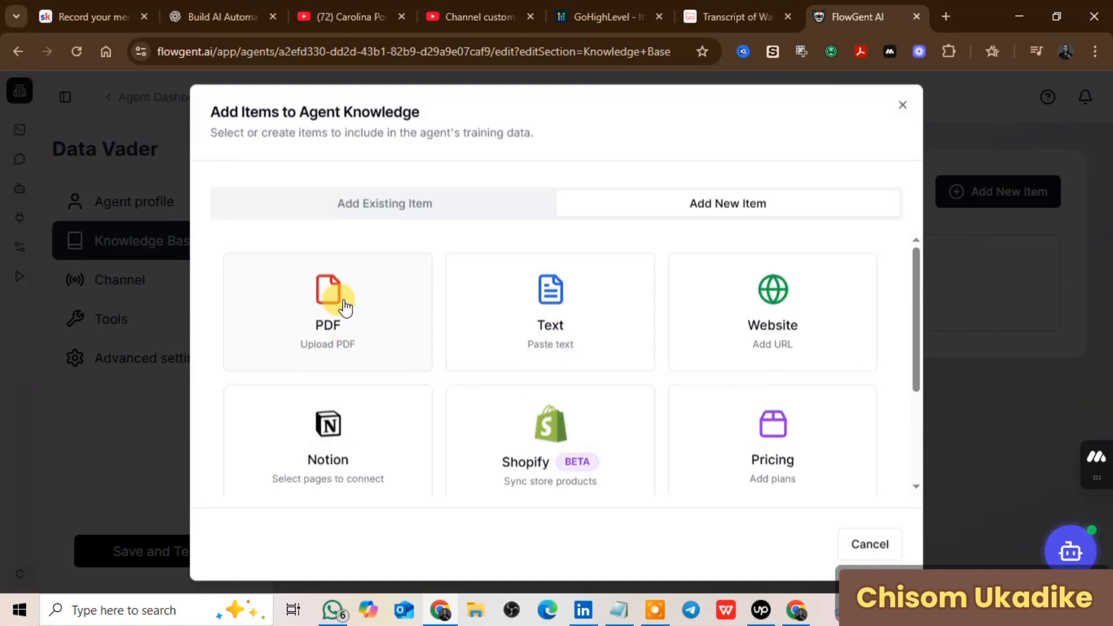
scroll(643, 477, "down", 3)
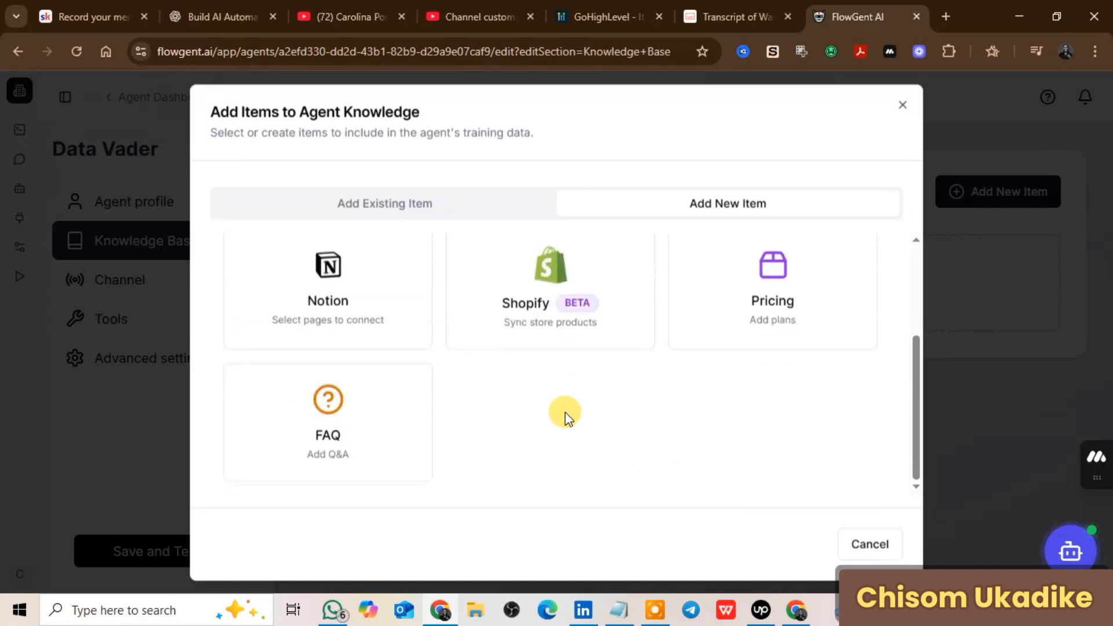
scroll(637, 428, "up", 3)
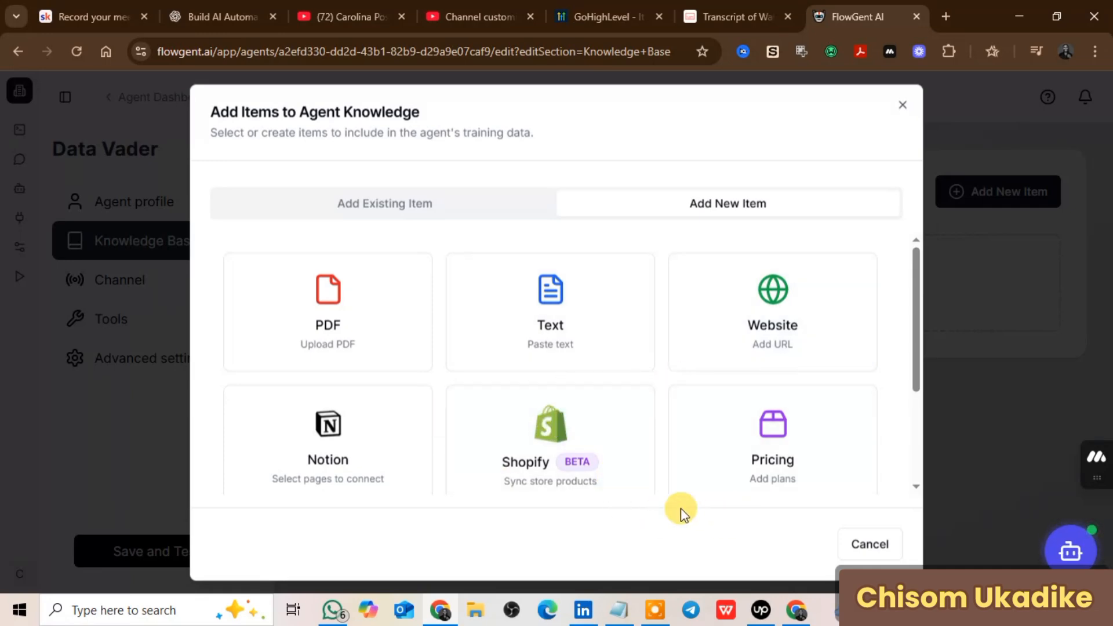
left_click(986, 343)
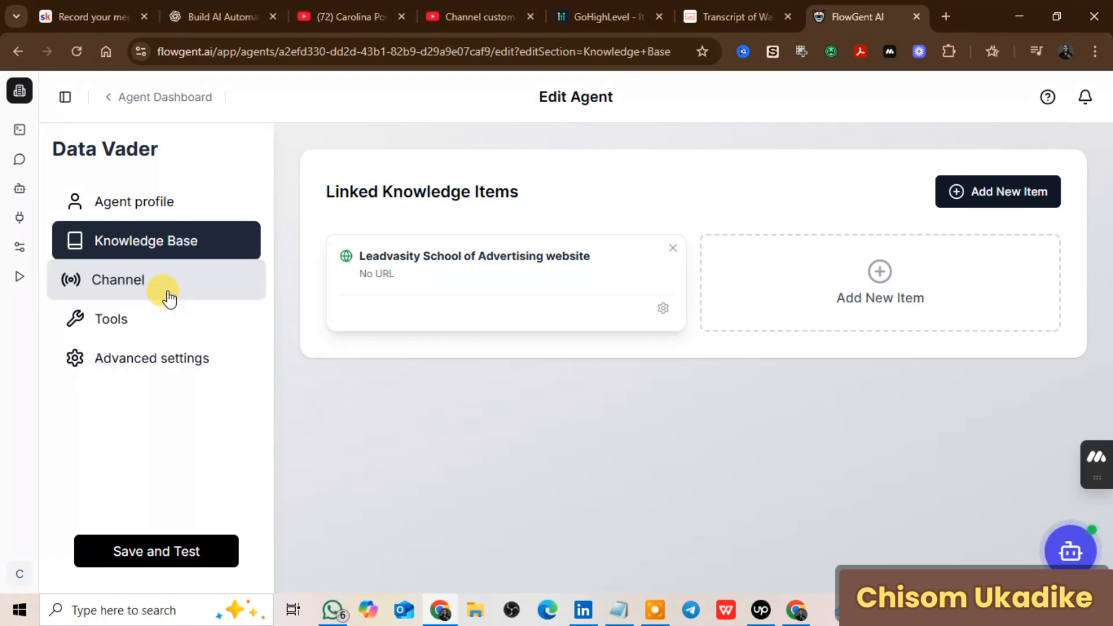
left_click(150, 324)
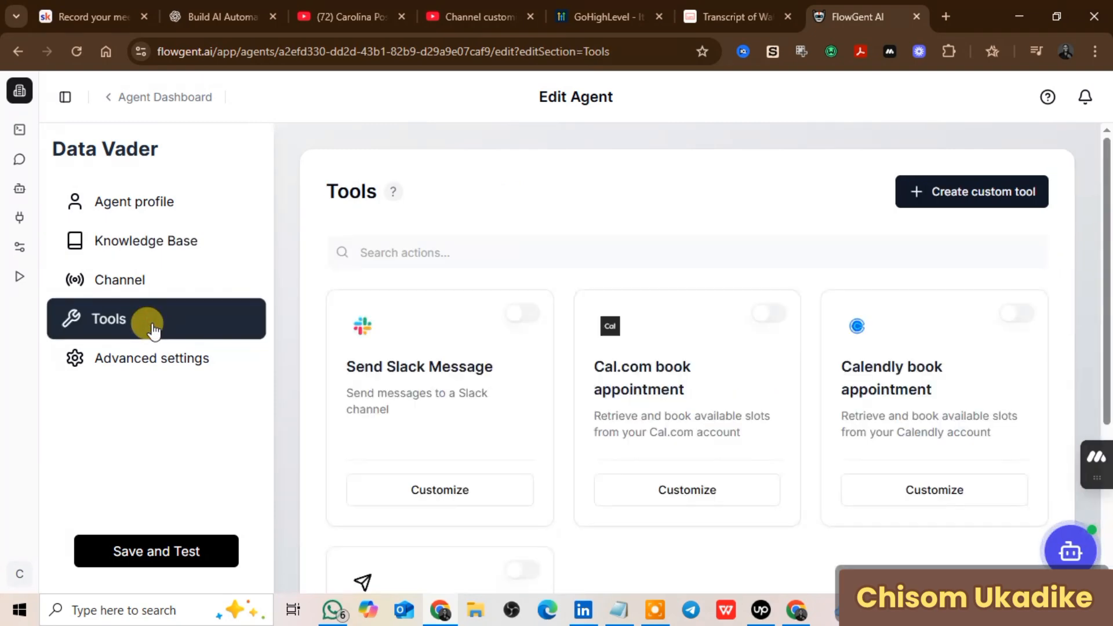
scroll(768, 359, "down", 4)
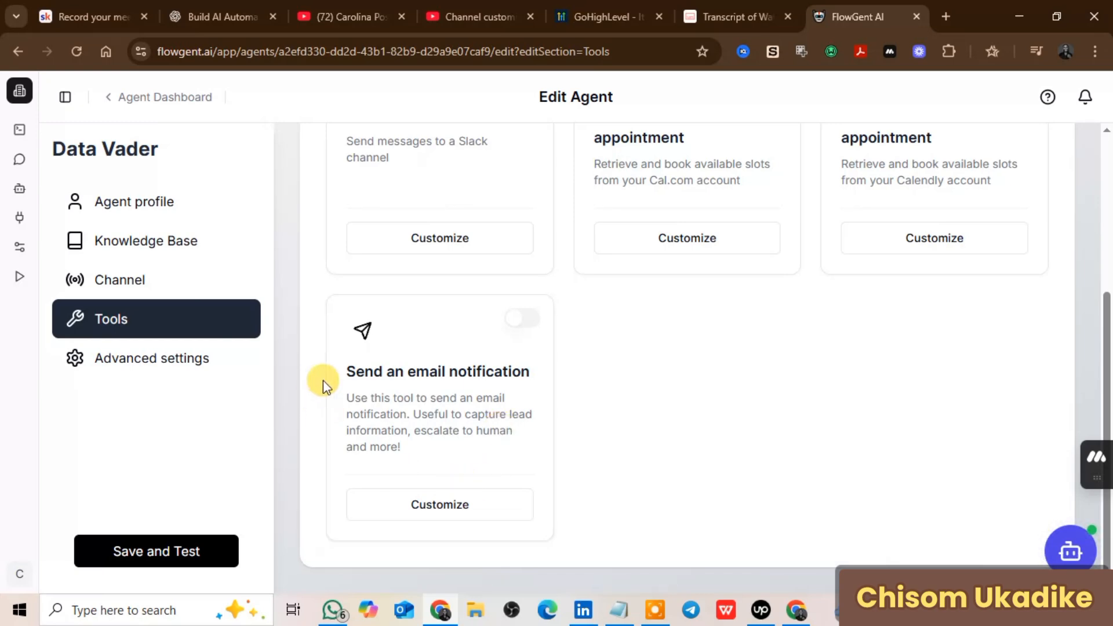
left_click(451, 513)
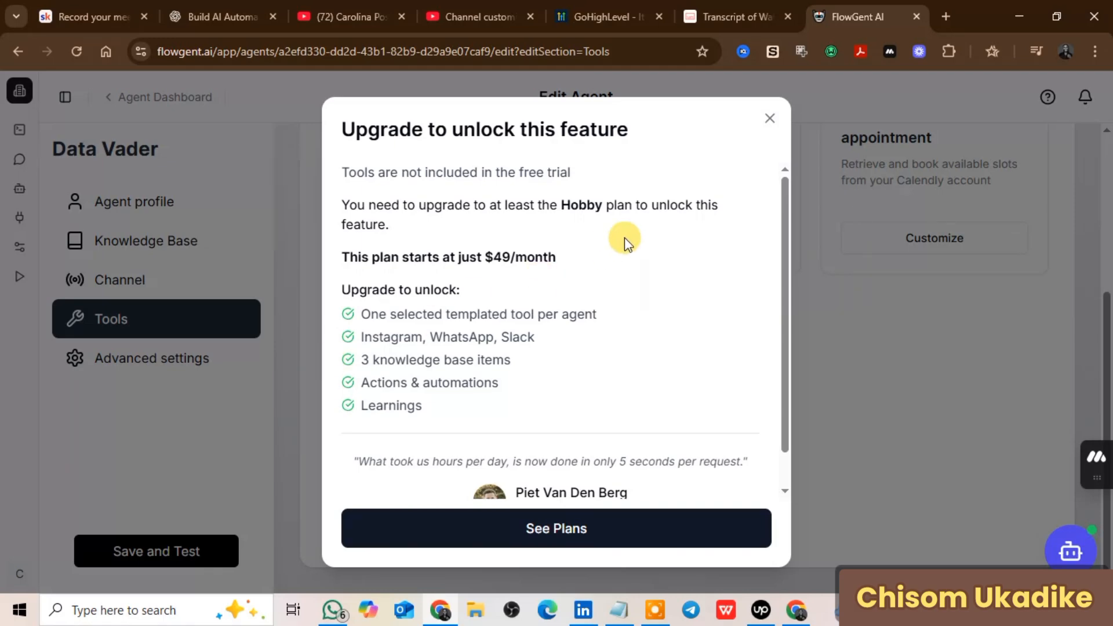
scroll(607, 270, "down", 1)
scroll(606, 276, "up", 1)
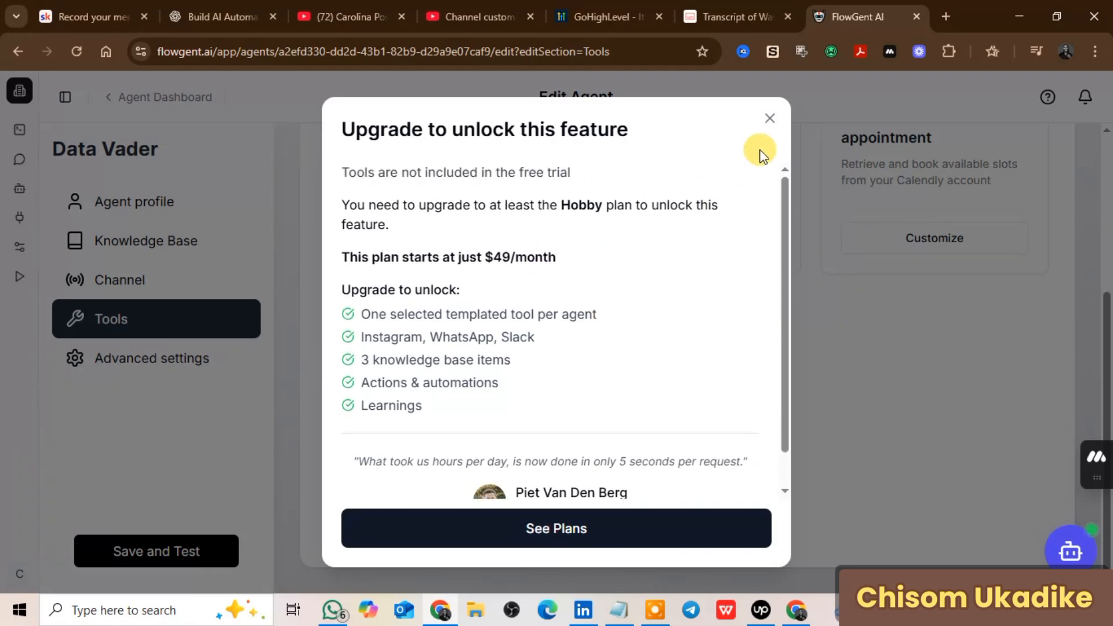
left_click(770, 119)
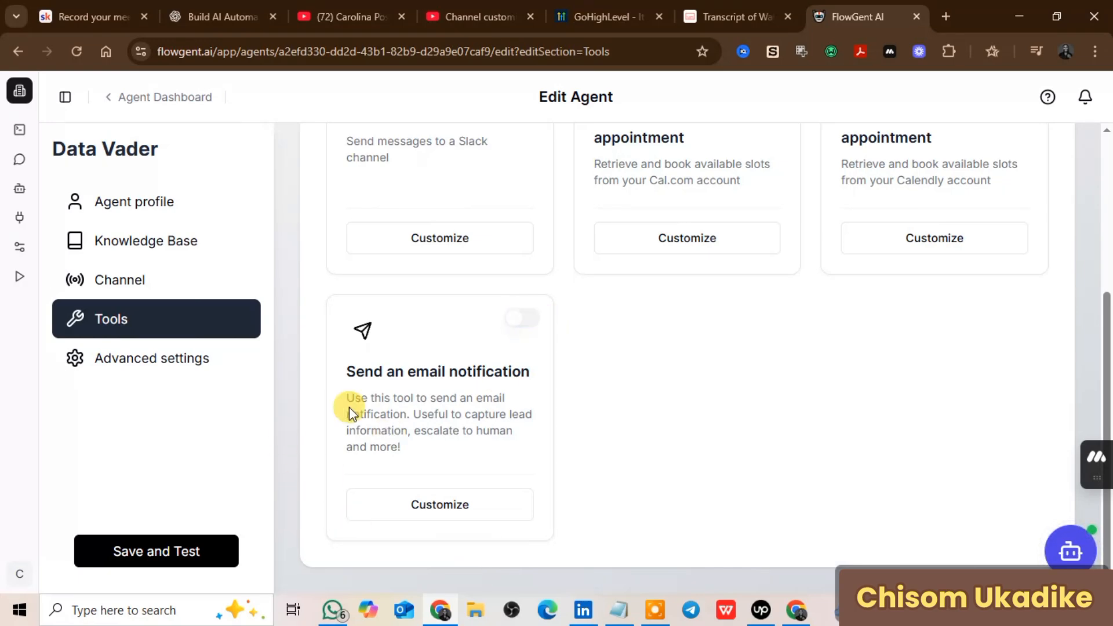
scroll(455, 458, "up", 1)
scroll(454, 458, "up", 5)
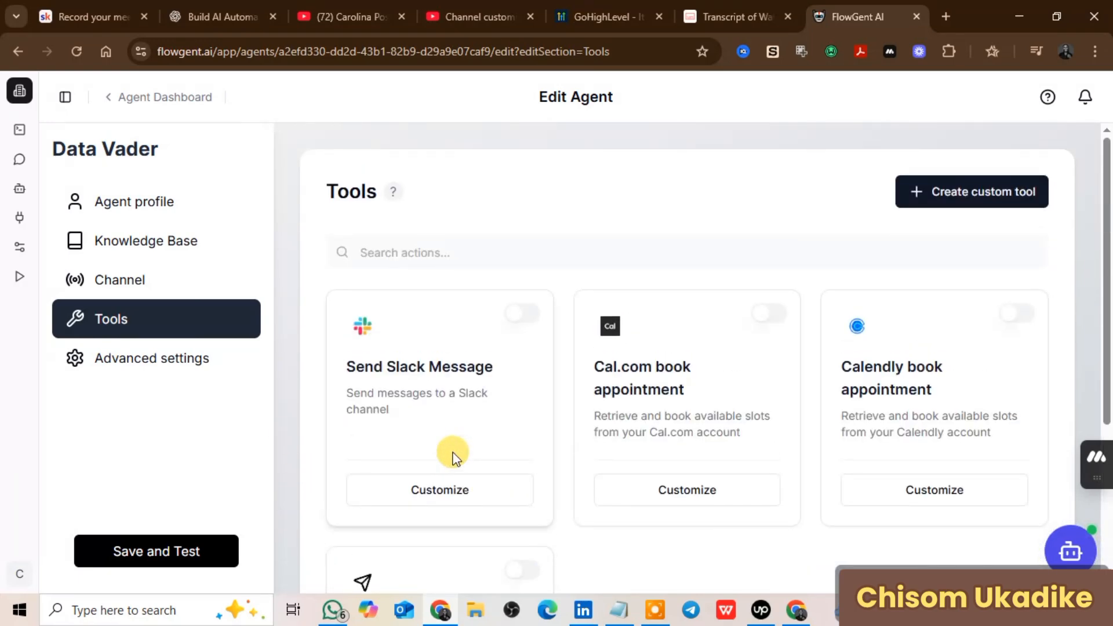
scroll(455, 452, "down", 4)
scroll(457, 451, "up", 3)
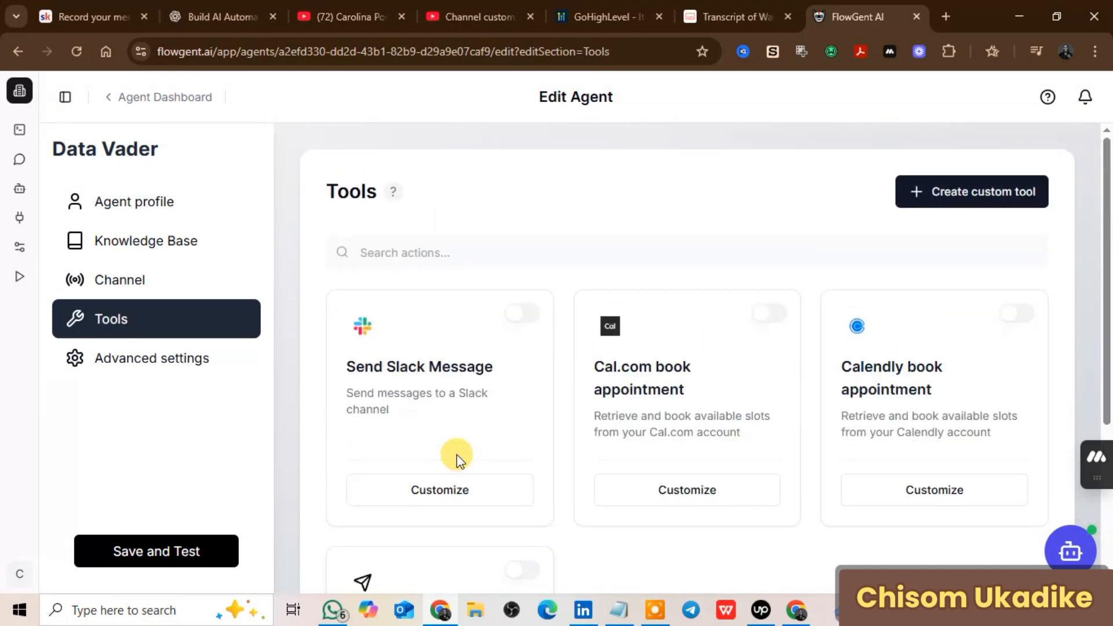
scroll(457, 460, "down", 4)
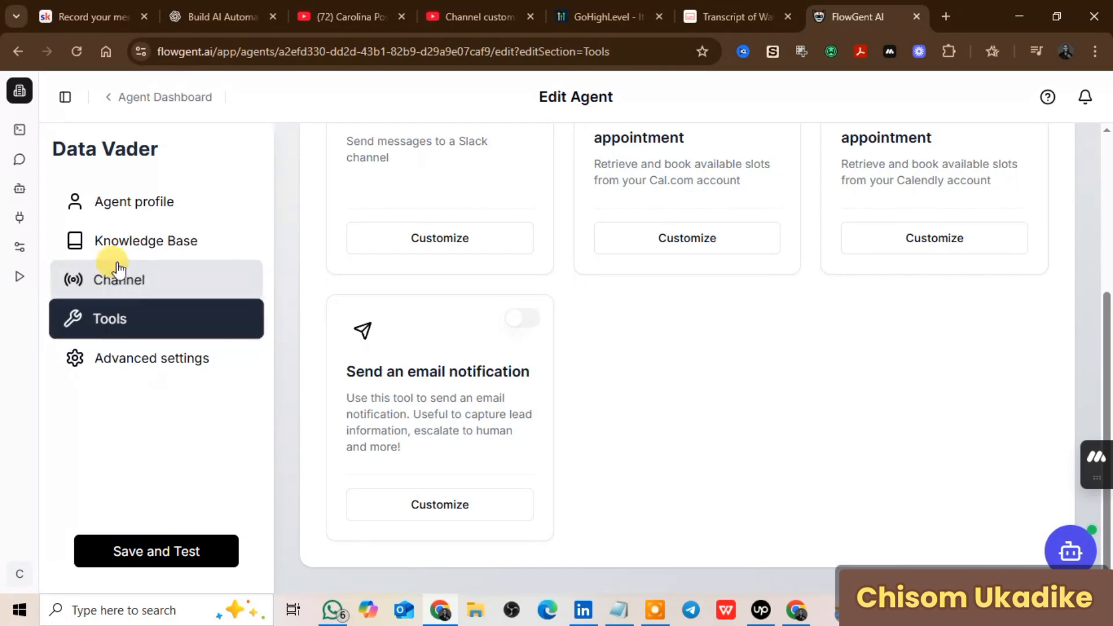
Step: Look over the channel cards, then return to the agent's linked knowledge items
left_click(127, 290)
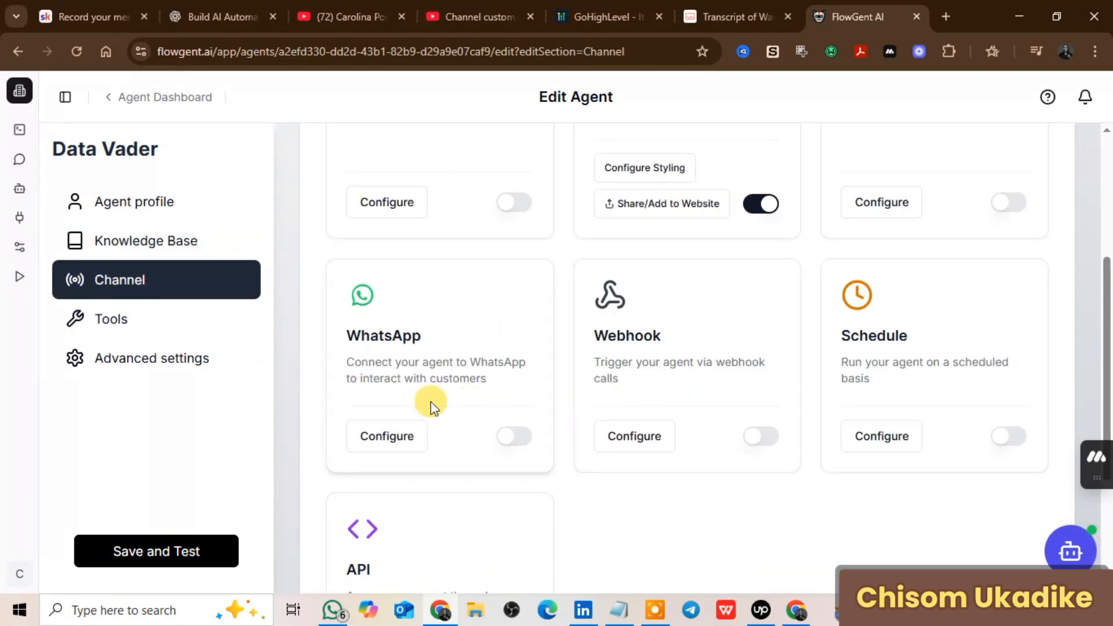
scroll(432, 400, "up", 3)
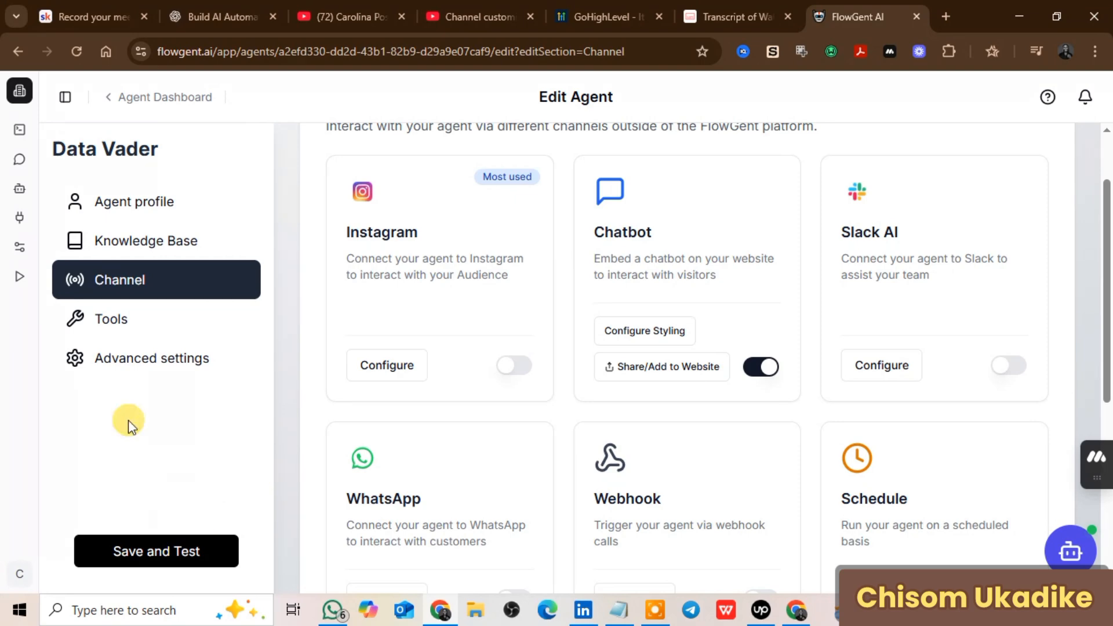
scroll(539, 415, "down", 5)
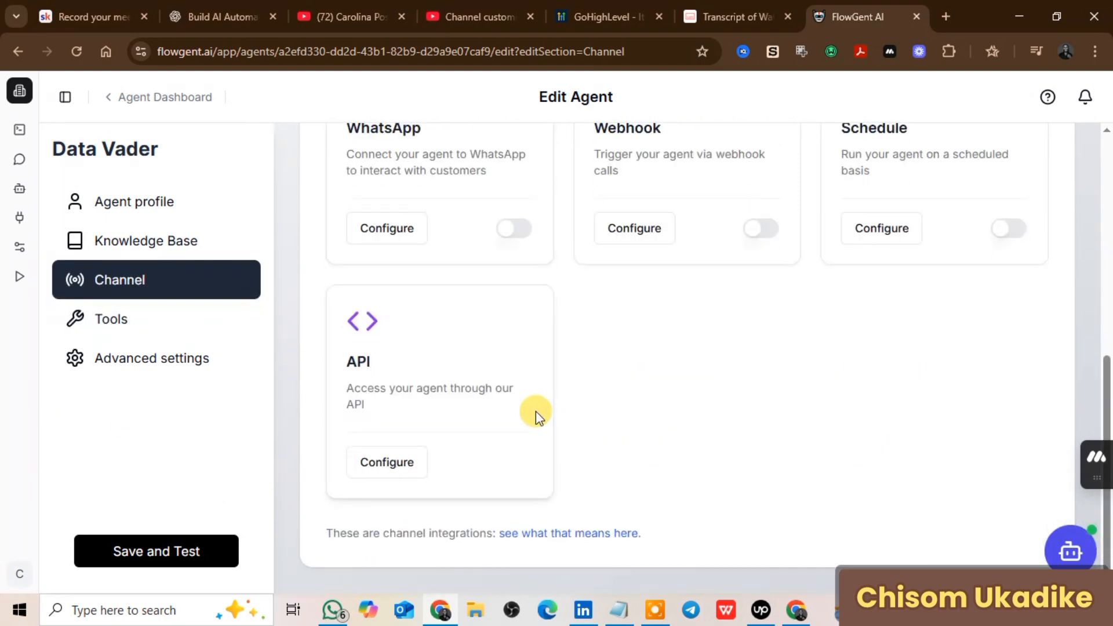
left_click(142, 243)
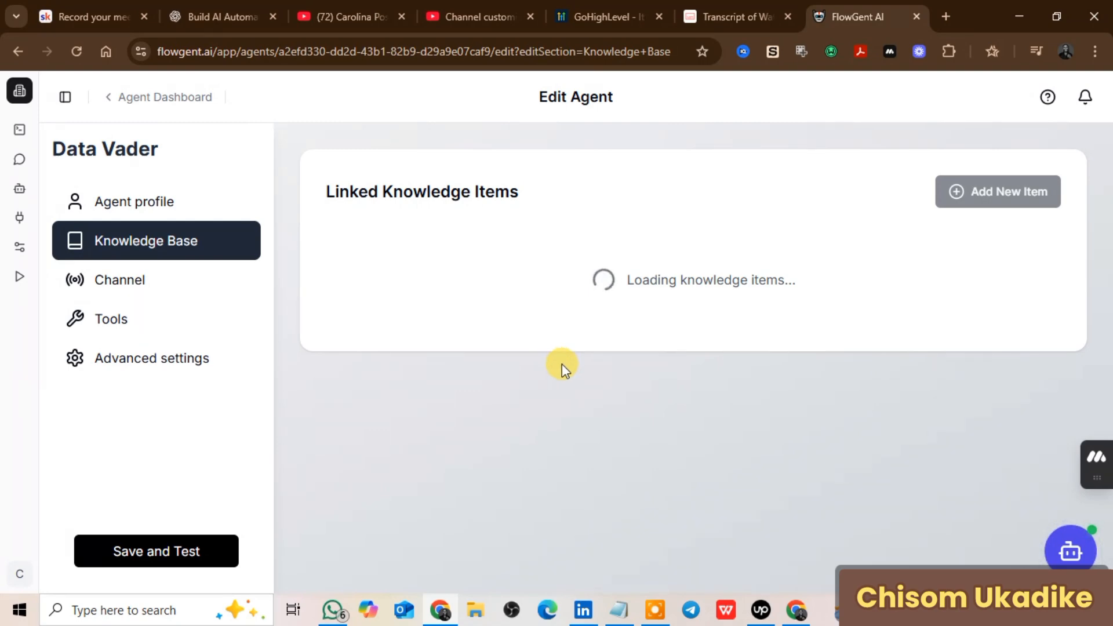
Step: In the Agent profile, expand the empty System prompt (advanced) editor
left_click(154, 208)
scroll(511, 359, "down", 3)
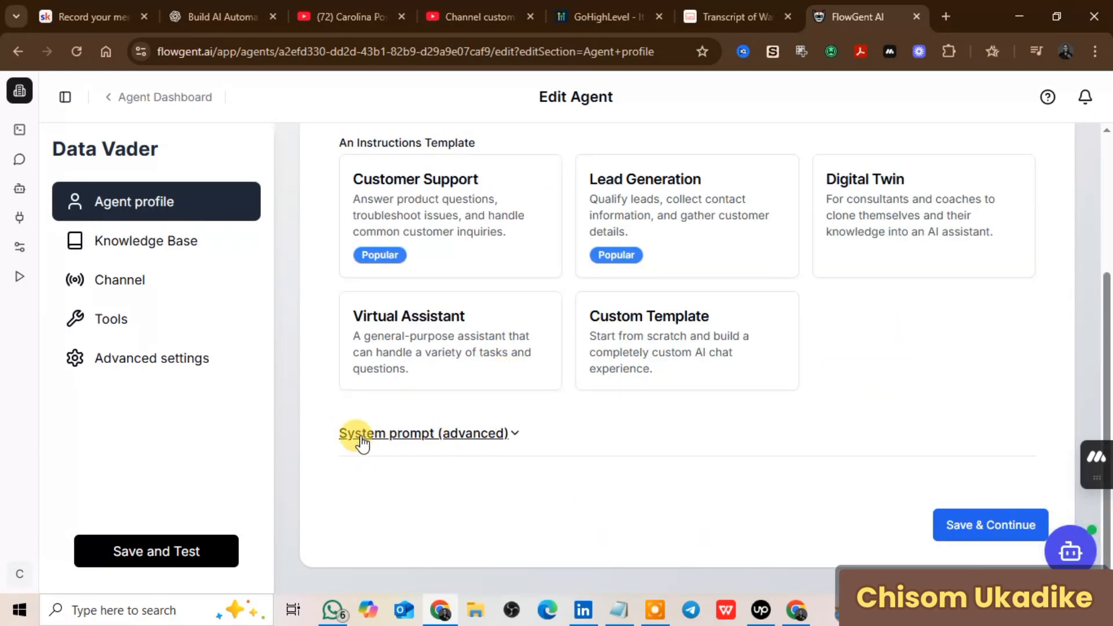
left_click(517, 436)
scroll(580, 447, "down", 3)
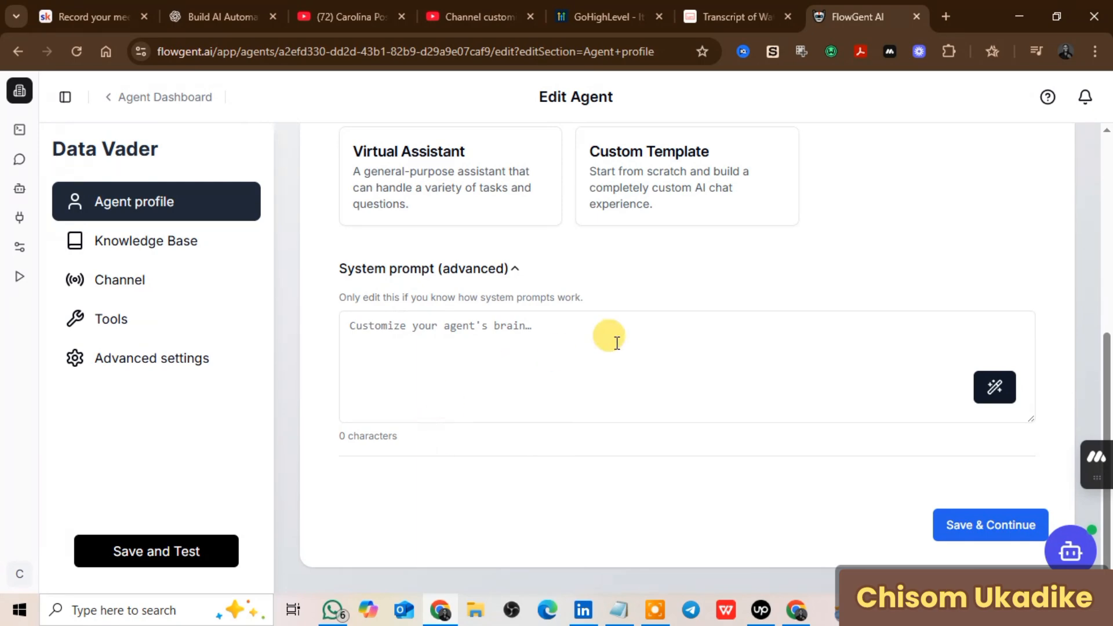
left_click(479, 329)
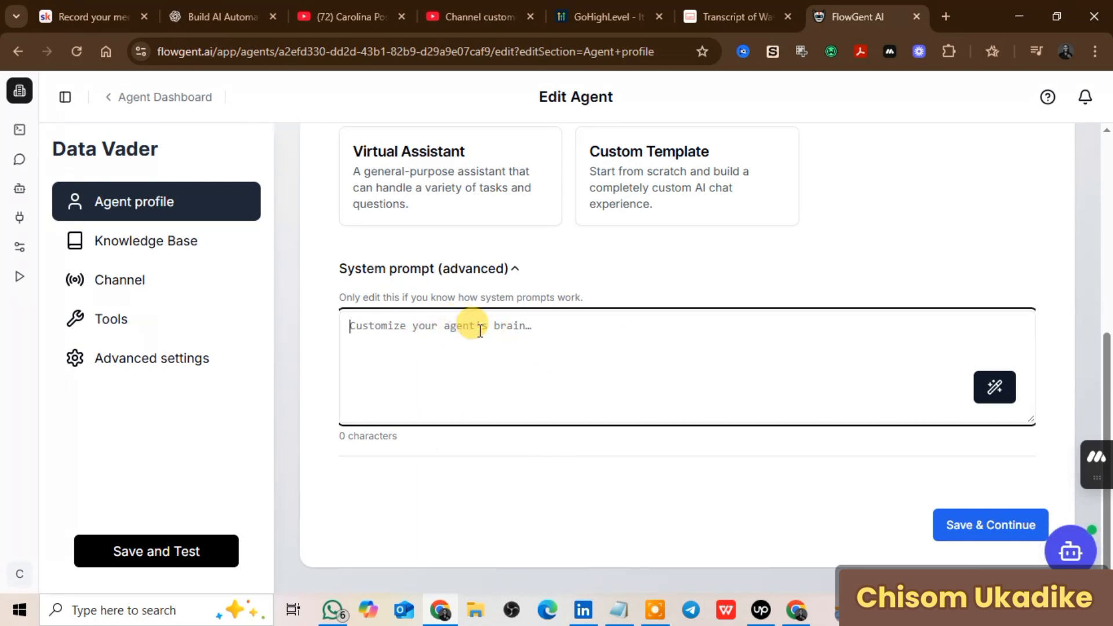
scroll(481, 342, "up", 3)
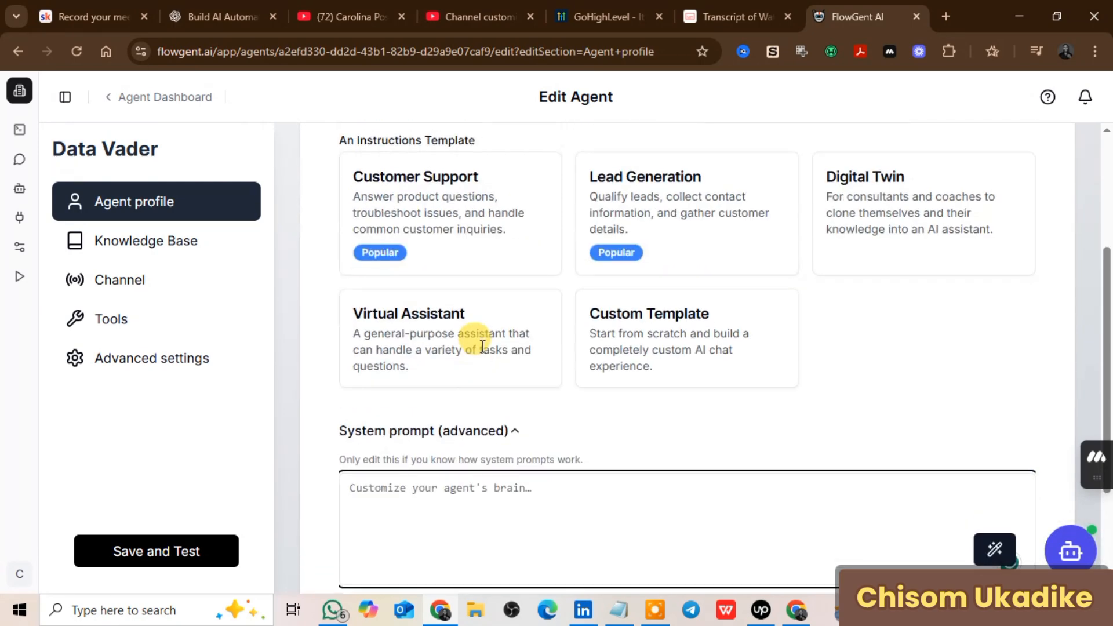
scroll(489, 357, "down", 1)
scroll(487, 357, "down", 2)
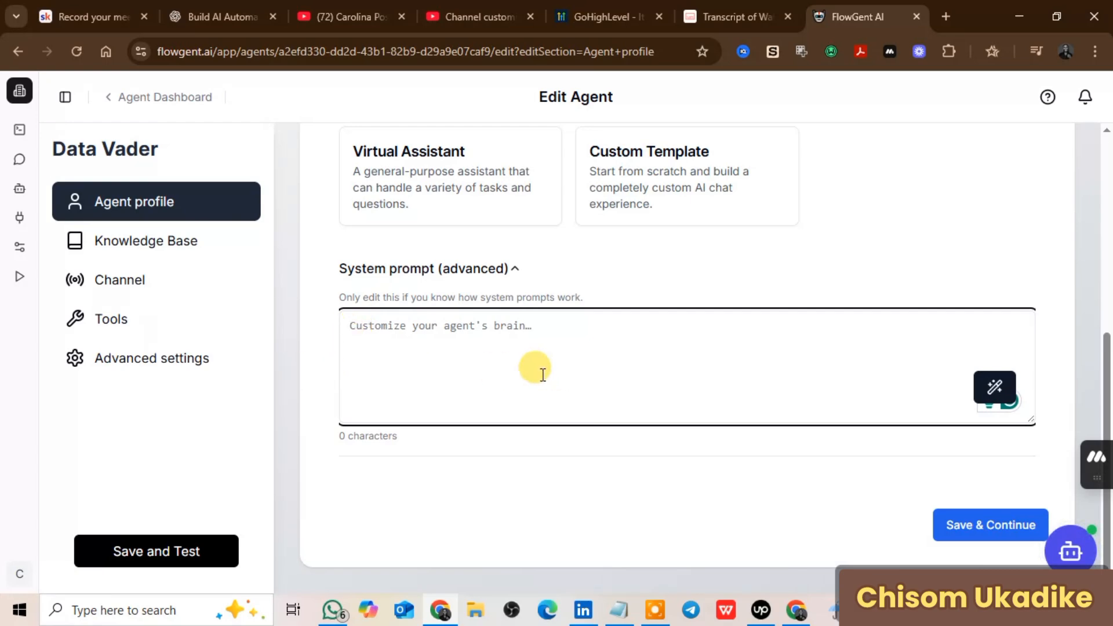
Step: Paste the ChatGPT-prepared 213-character prompt: answer from the website, politely collect name and email
left_click(196, 17)
left_click(833, 19)
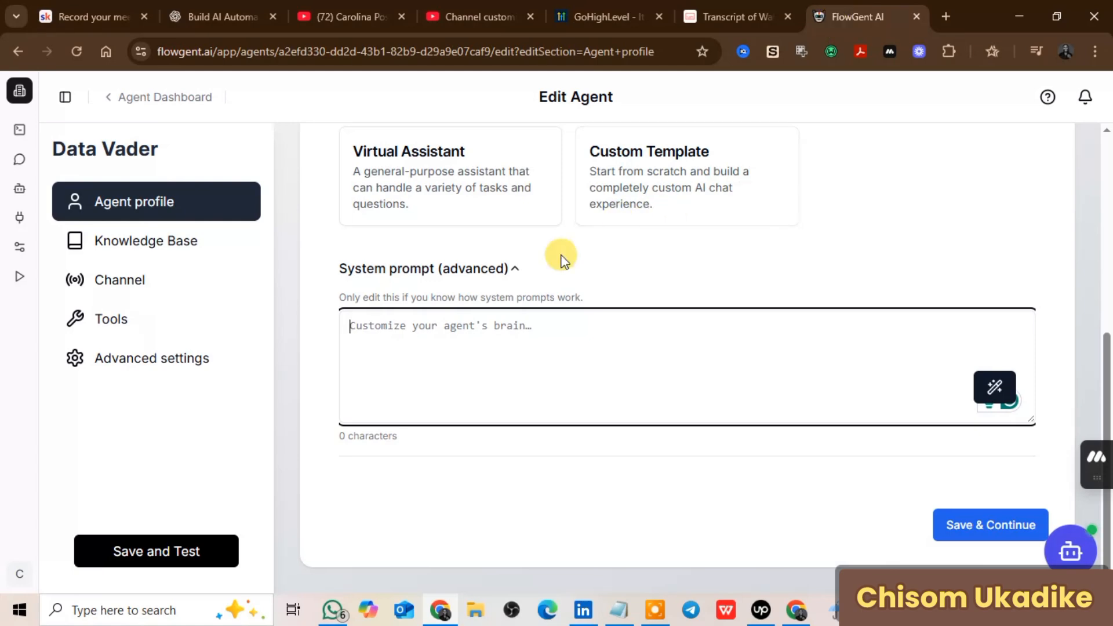
right_click(411, 337)
left_click(456, 363)
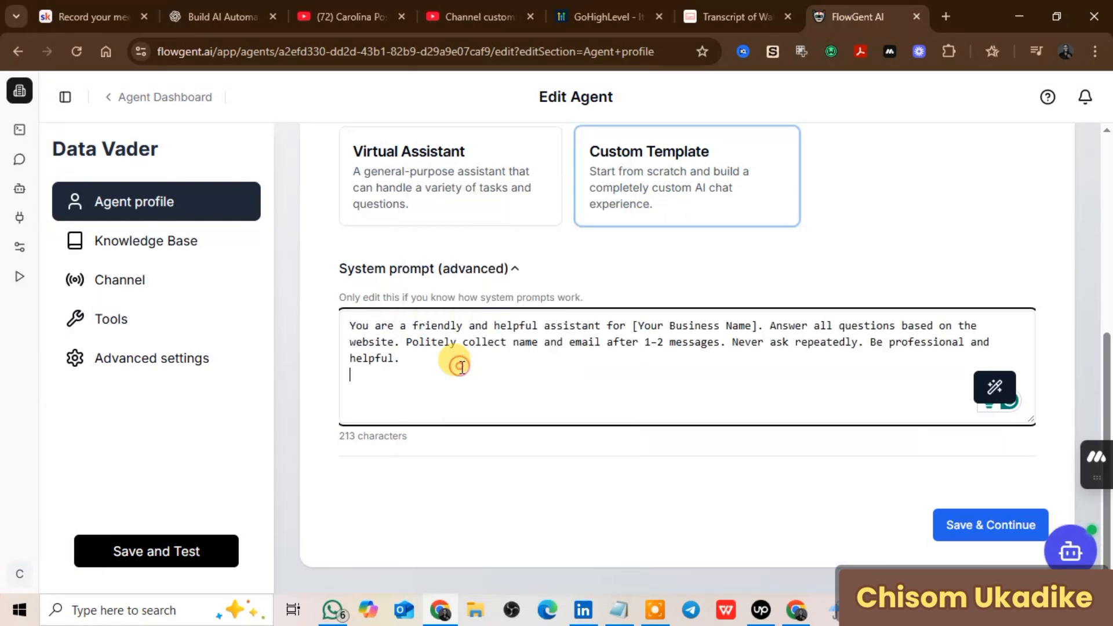
scroll(547, 375, "up", 5)
scroll(548, 380, "down", 5)
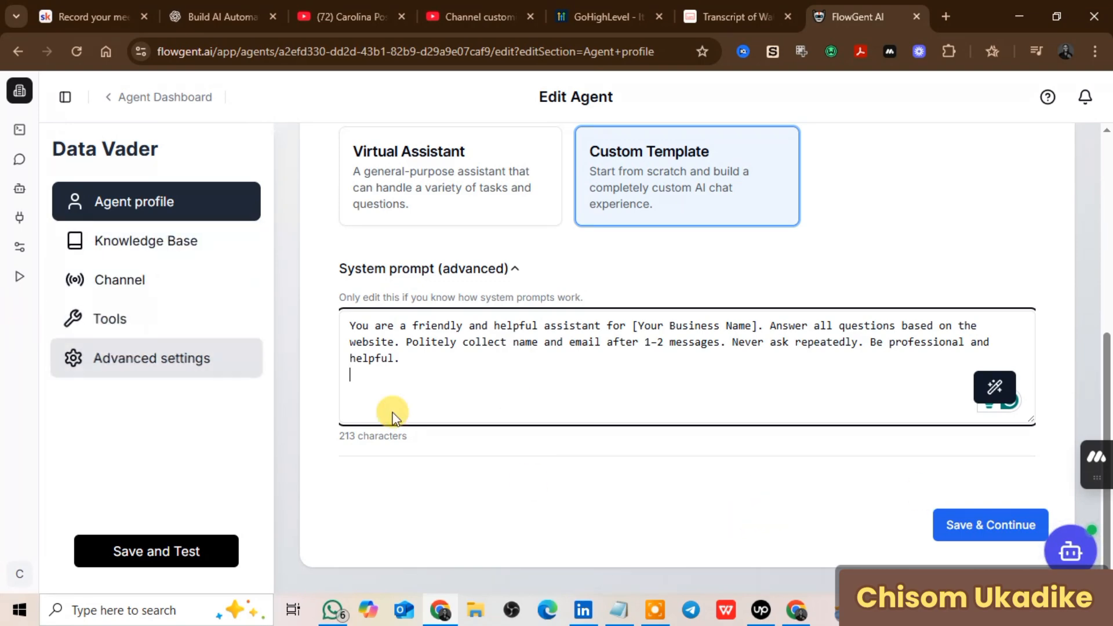
Step: Save Data Vader and open its test chat, showing gpt-4.1, Leadvasity website and Chatbot
left_click(987, 524)
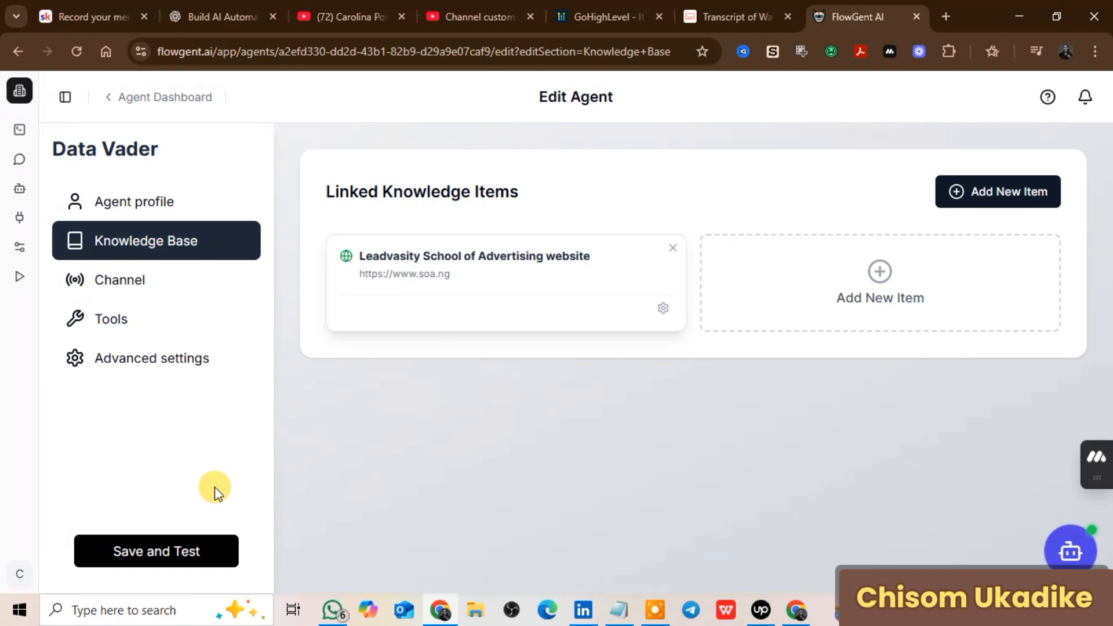
left_click(196, 559)
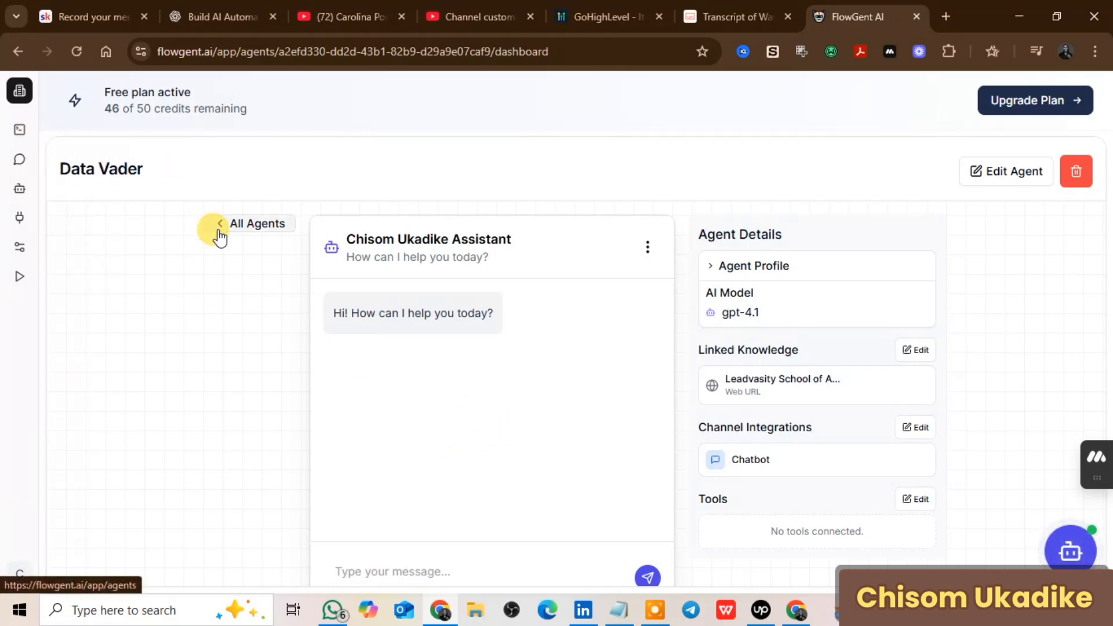
left_click(1029, 185)
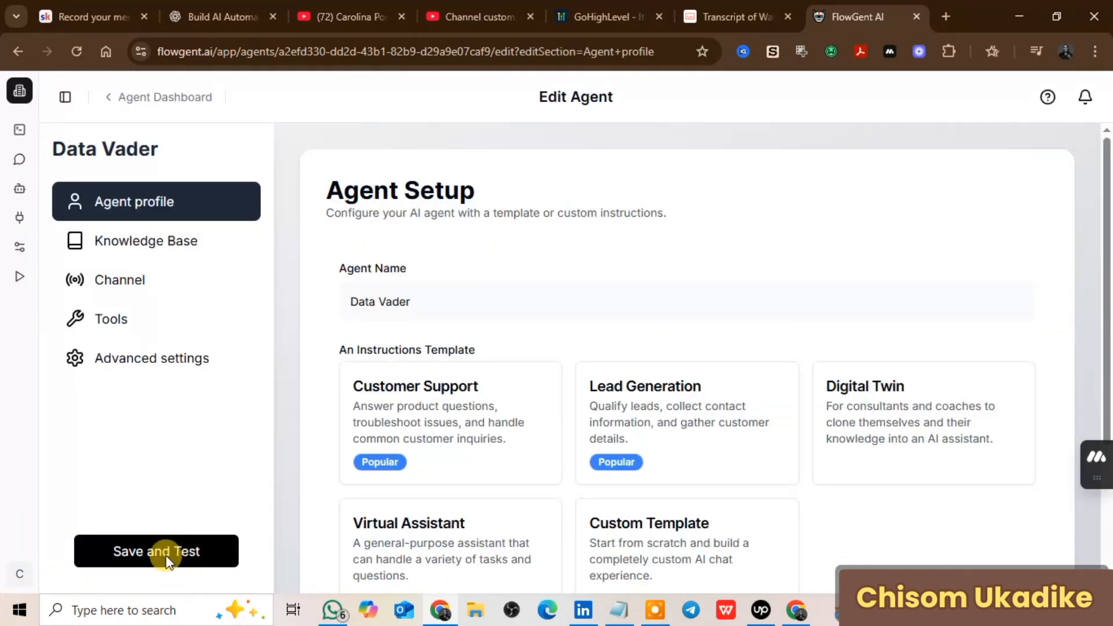
left_click(180, 557)
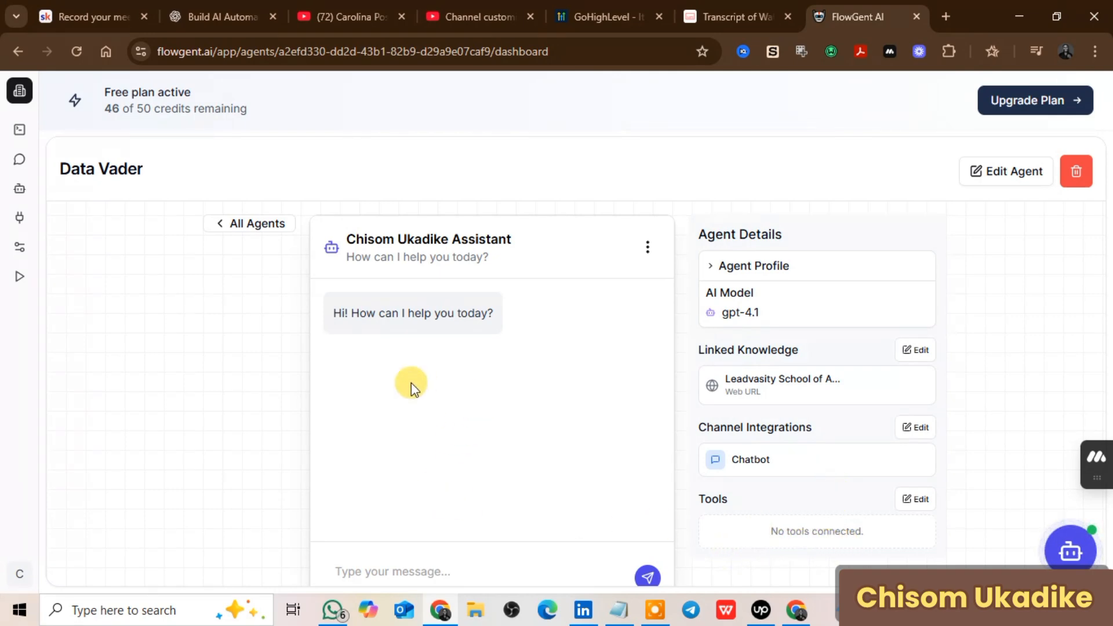
left_click(372, 573)
Step: Send 'i want to fregister for the advertising school' and get Batch 2 registration details
left_click(365, 570)
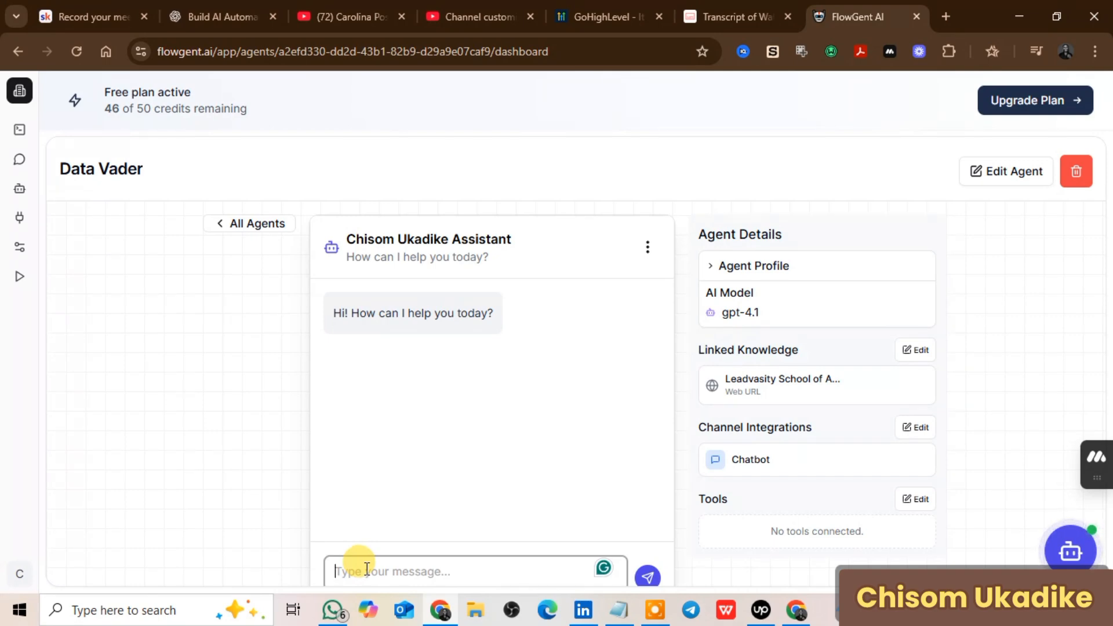
type("i w")
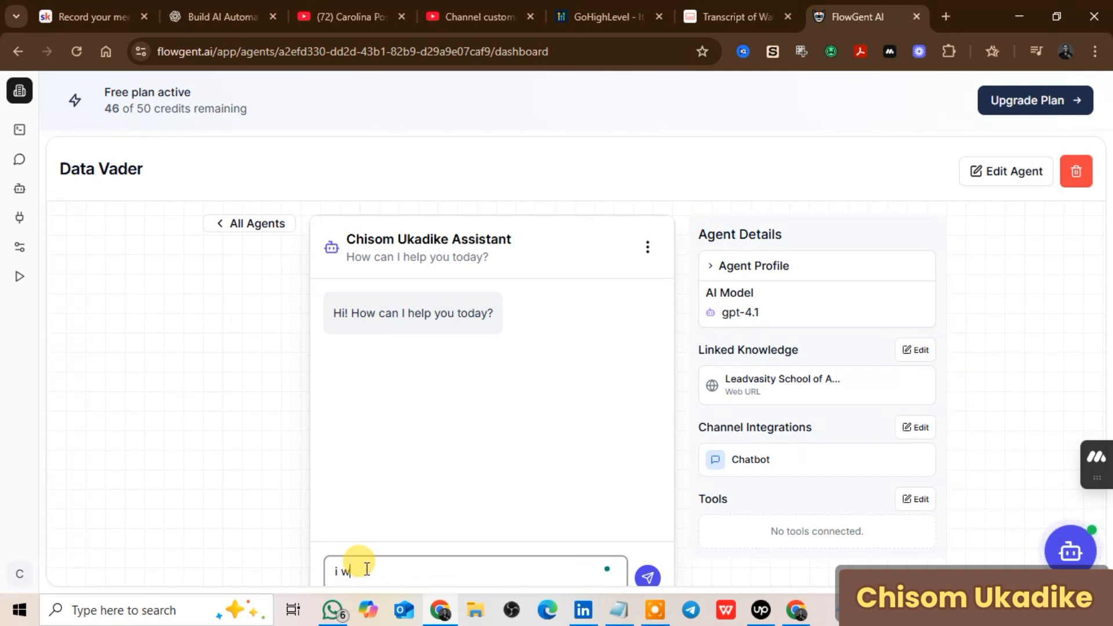
type("ant to fregister for")
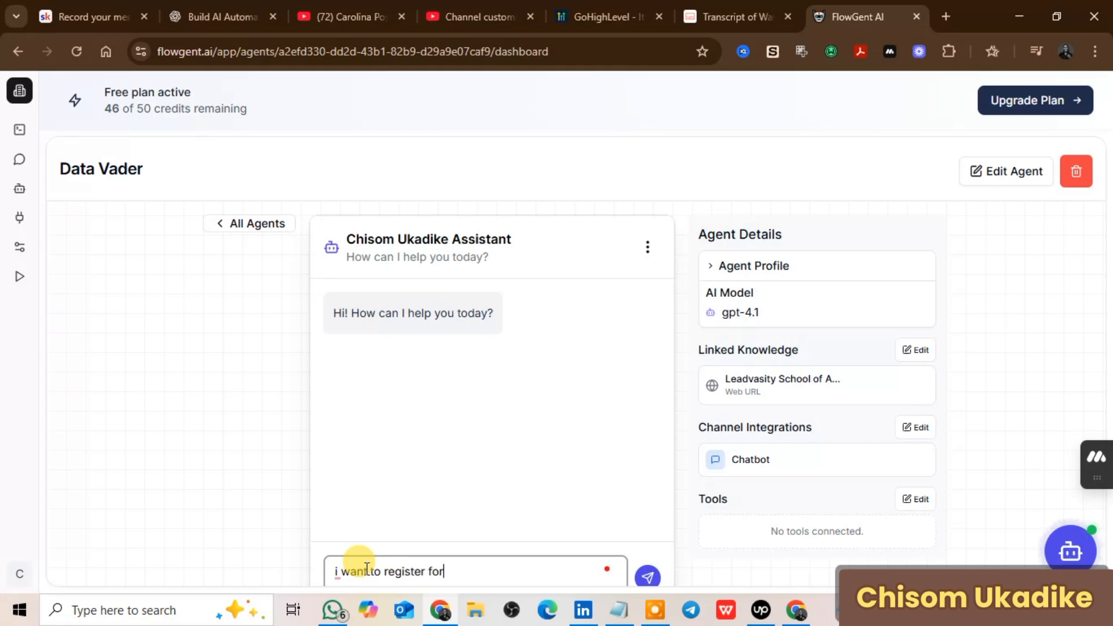
type(" the advertising school")
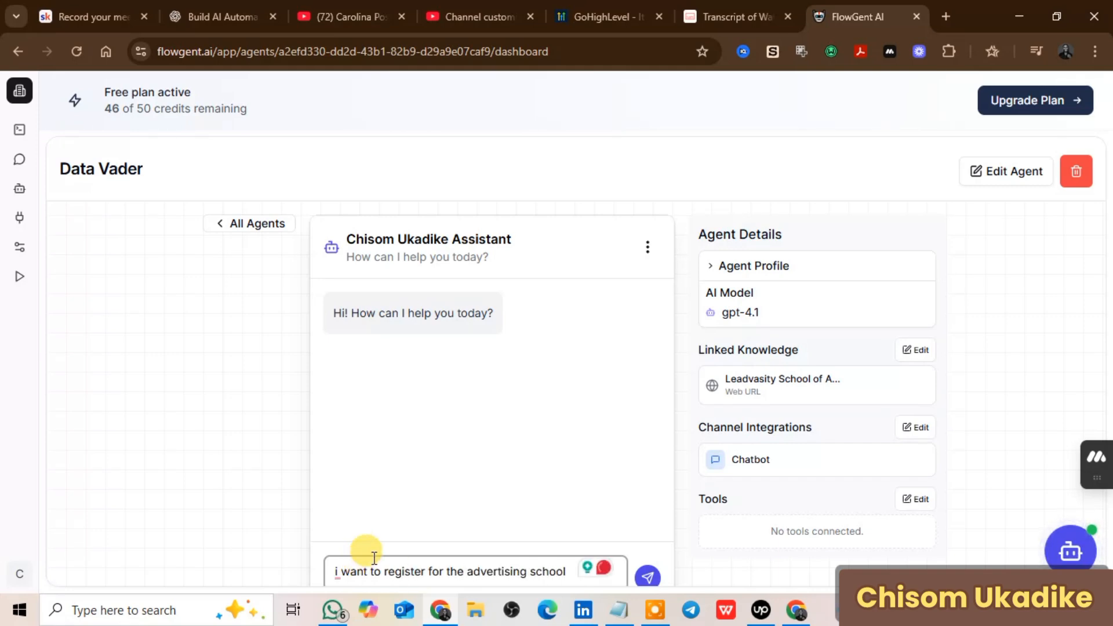
left_click(648, 577)
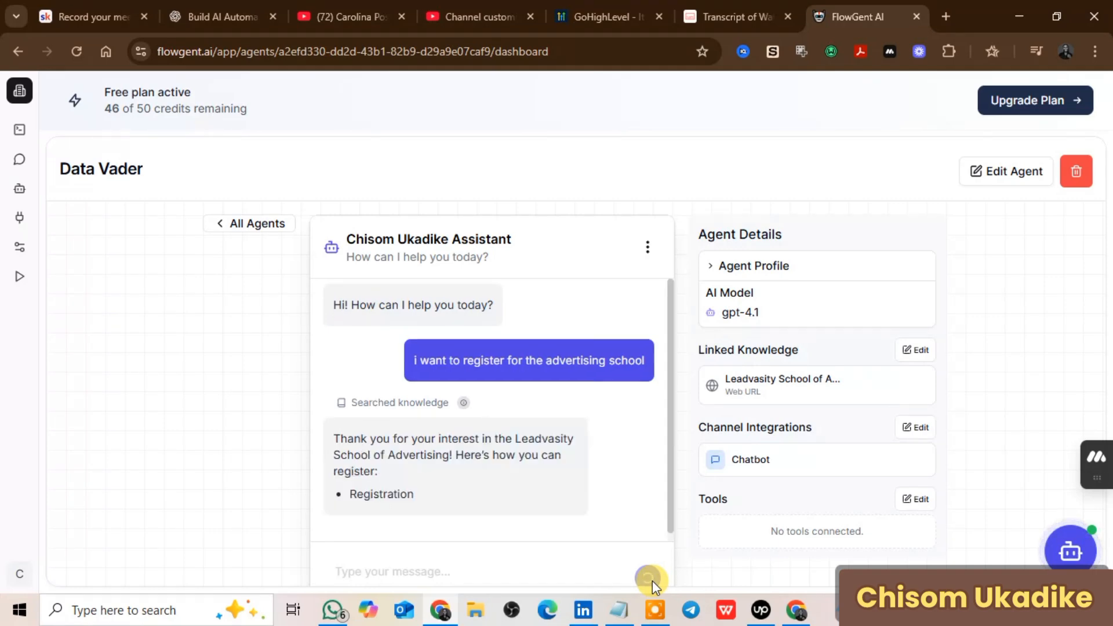
scroll(481, 380, "up", 8)
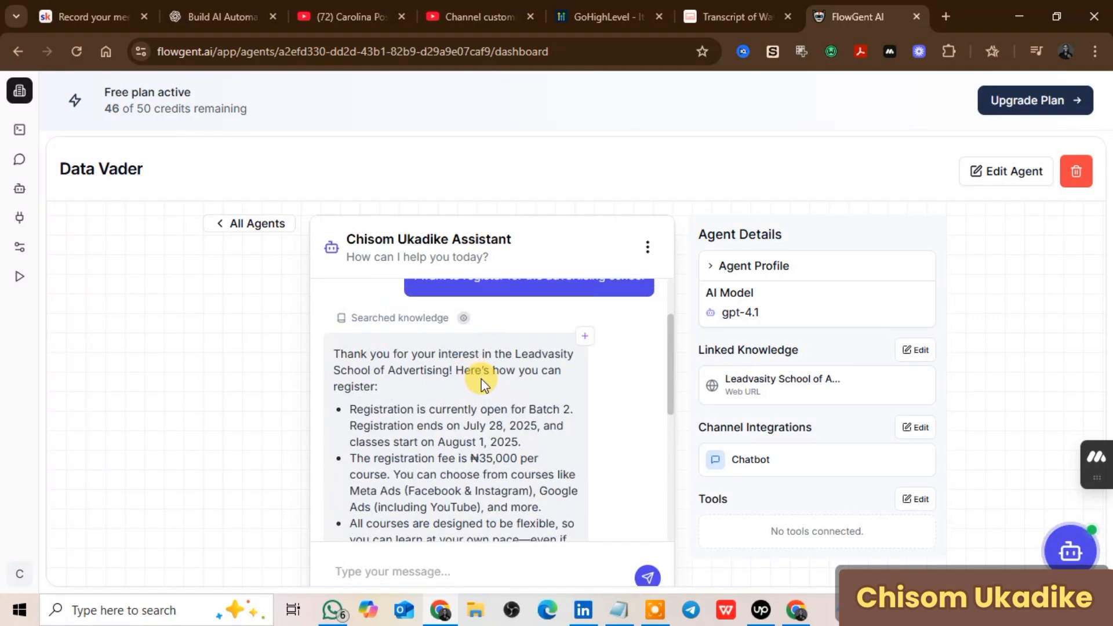
scroll(483, 383, "up", 2)
scroll(482, 383, "down", 1)
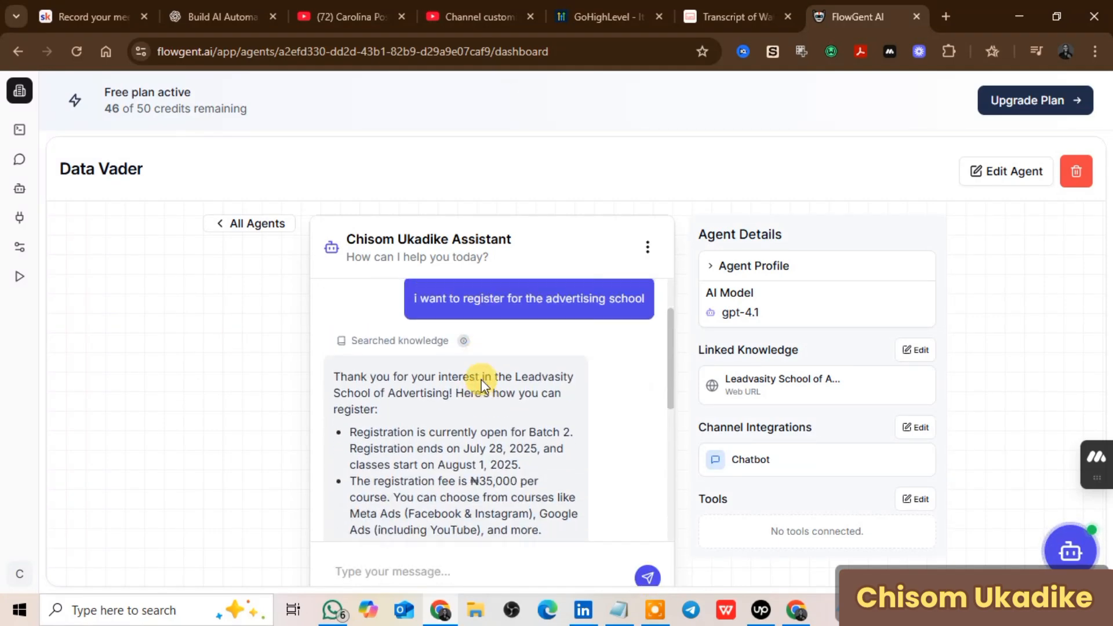
scroll(481, 382, "up", 1)
scroll(481, 383, "down", 6)
scroll(482, 385, "down", 3)
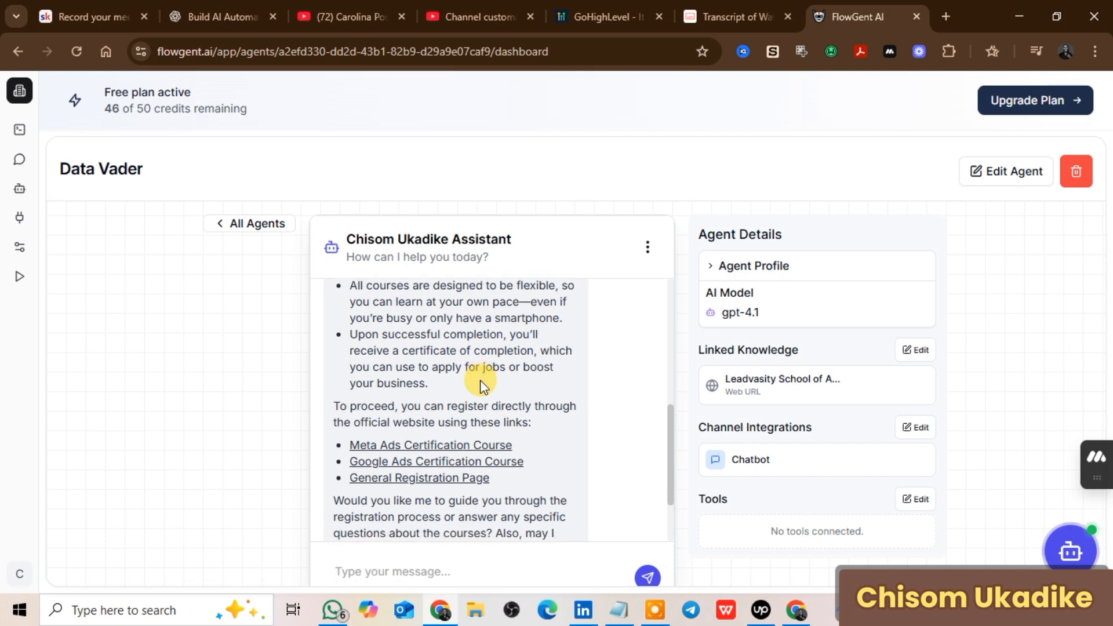
scroll(483, 388, "up", 6)
scroll(482, 390, "up", 2)
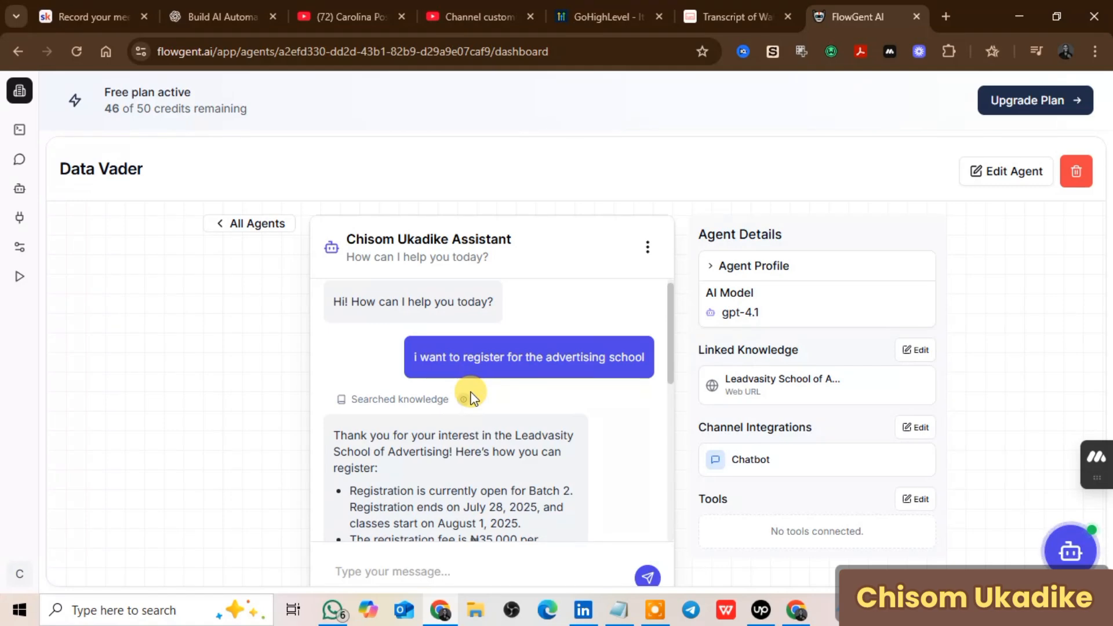
scroll(413, 441, "down", 5)
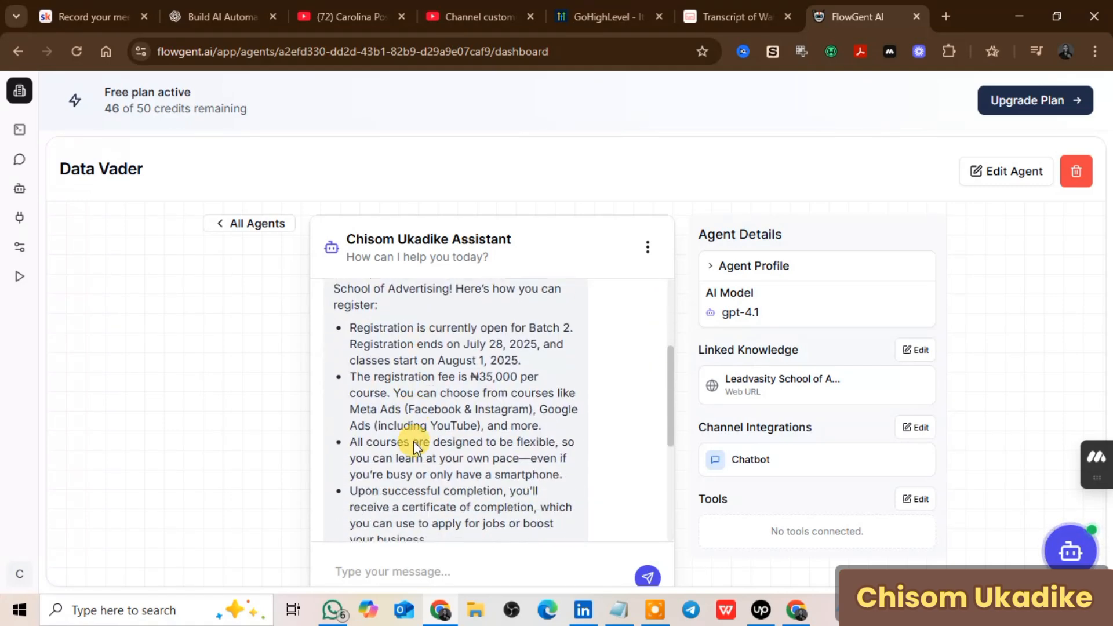
scroll(414, 440, "down", 2)
scroll(414, 441, "up", 3)
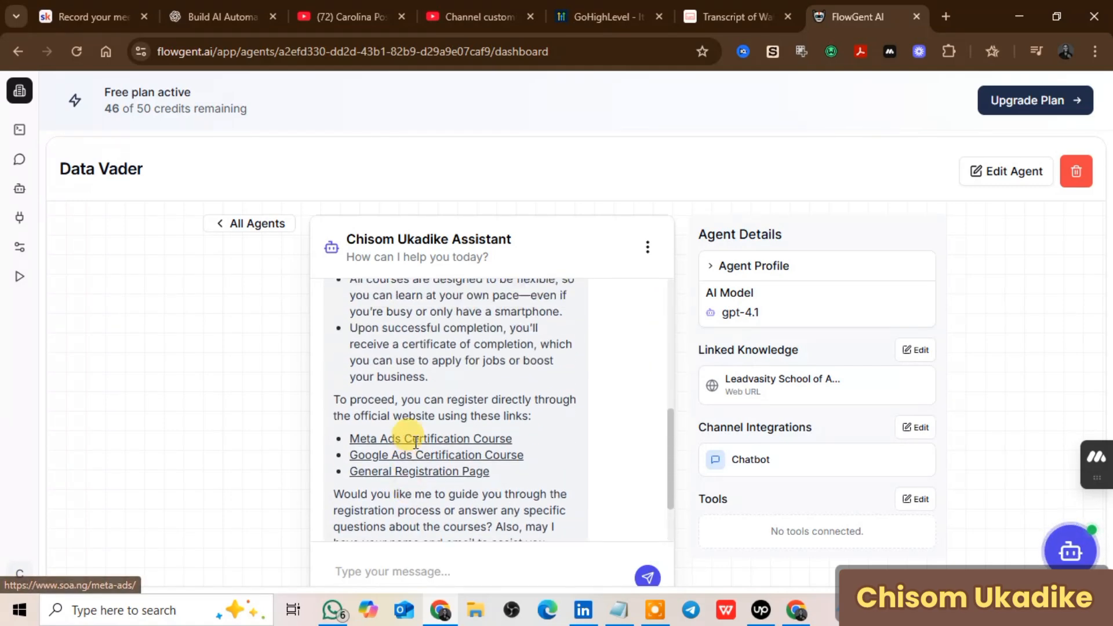
scroll(416, 450, "up", 5)
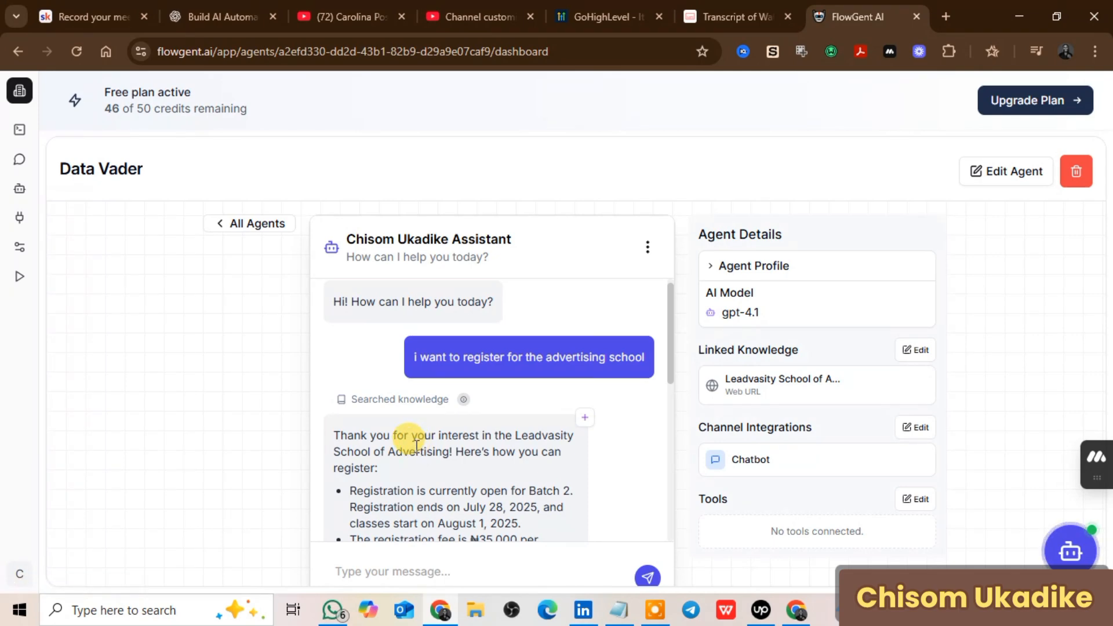
scroll(416, 446, "down", 2)
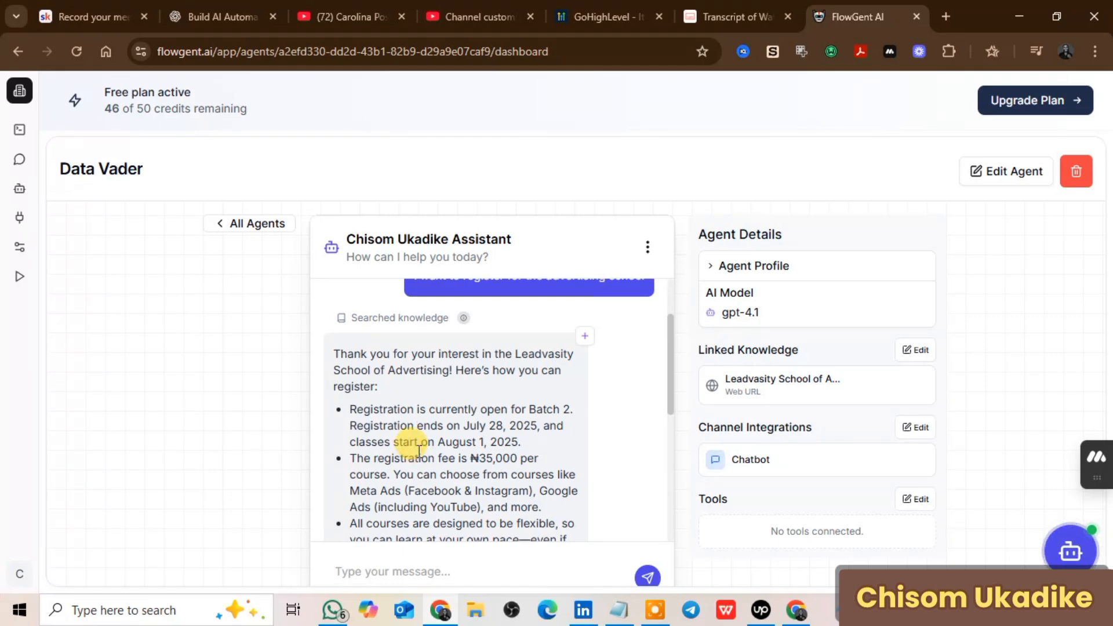
scroll(419, 451, "down", 5)
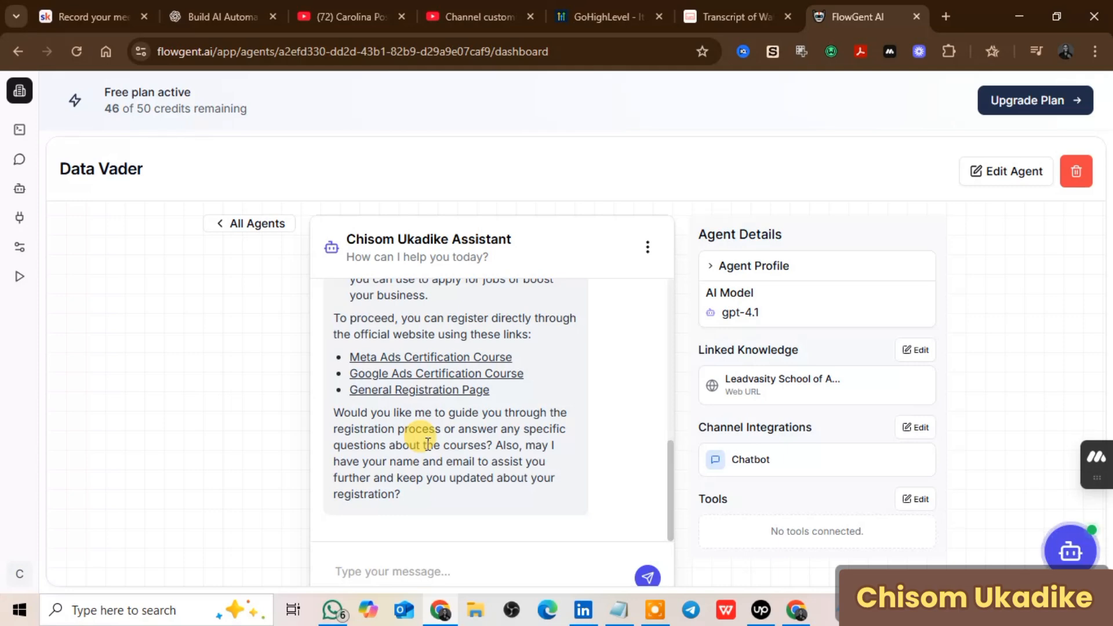
scroll(427, 444, "up", 8)
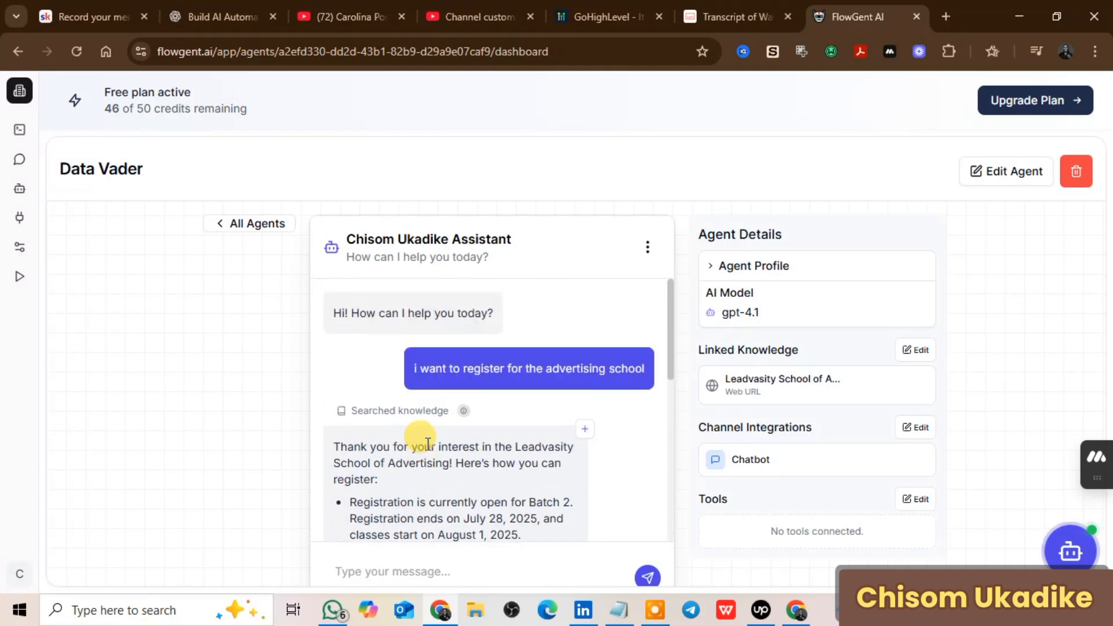
scroll(428, 444, "down", 3)
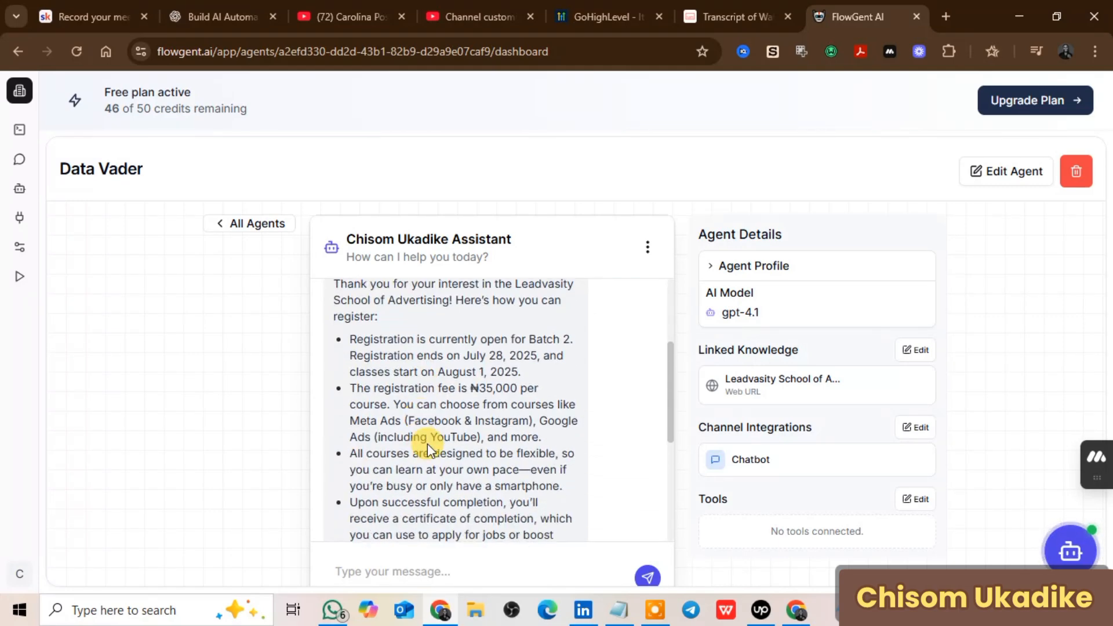
scroll(427, 444, "down", 5)
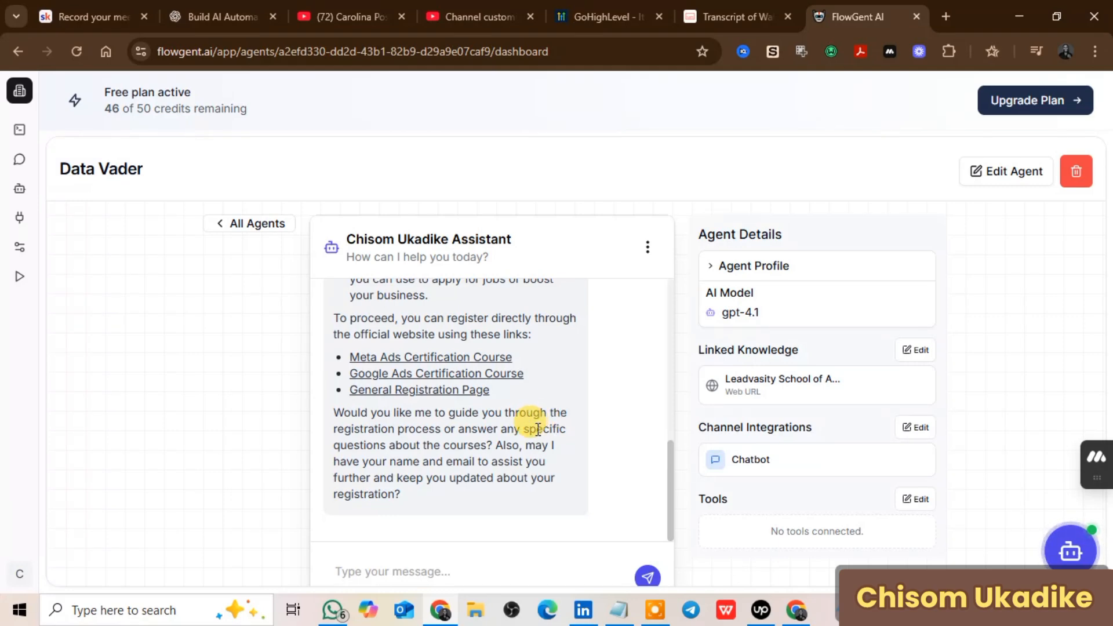
scroll(534, 434, "up", 5)
scroll(534, 433, "up", 3)
scroll(534, 433, "down", 5)
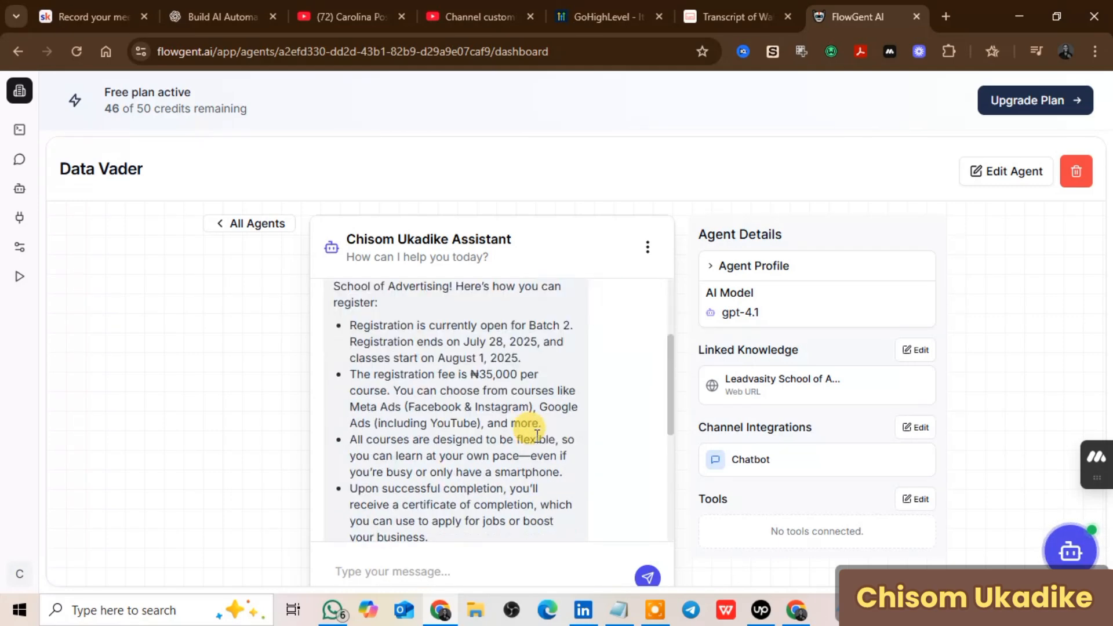
scroll(539, 435, "up", 4)
scroll(541, 436, "up", 2)
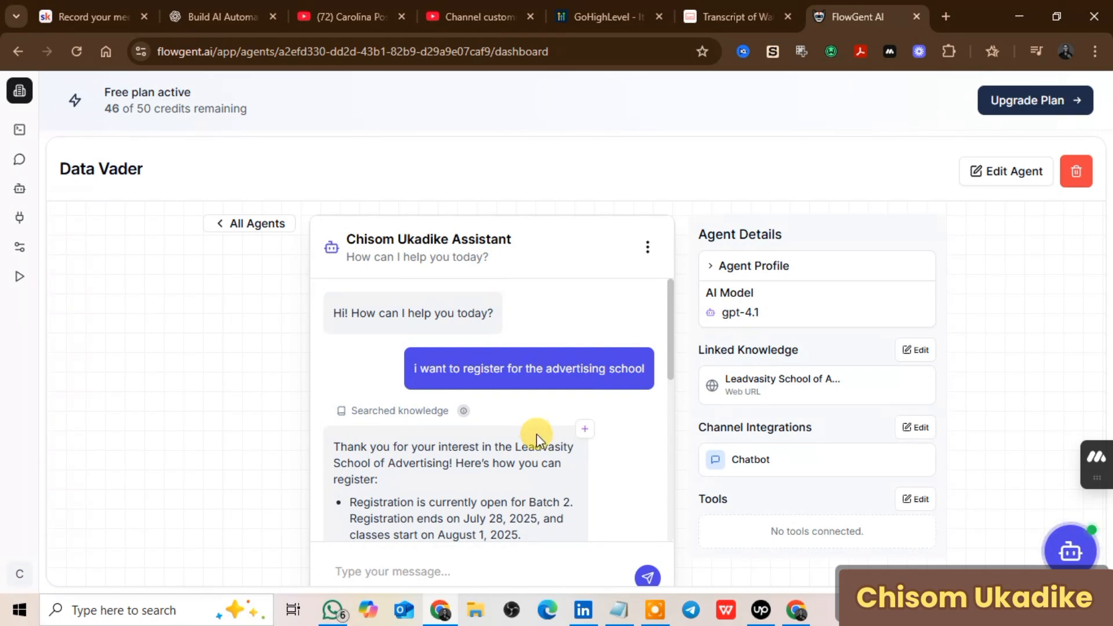
scroll(530, 432, "down", 10)
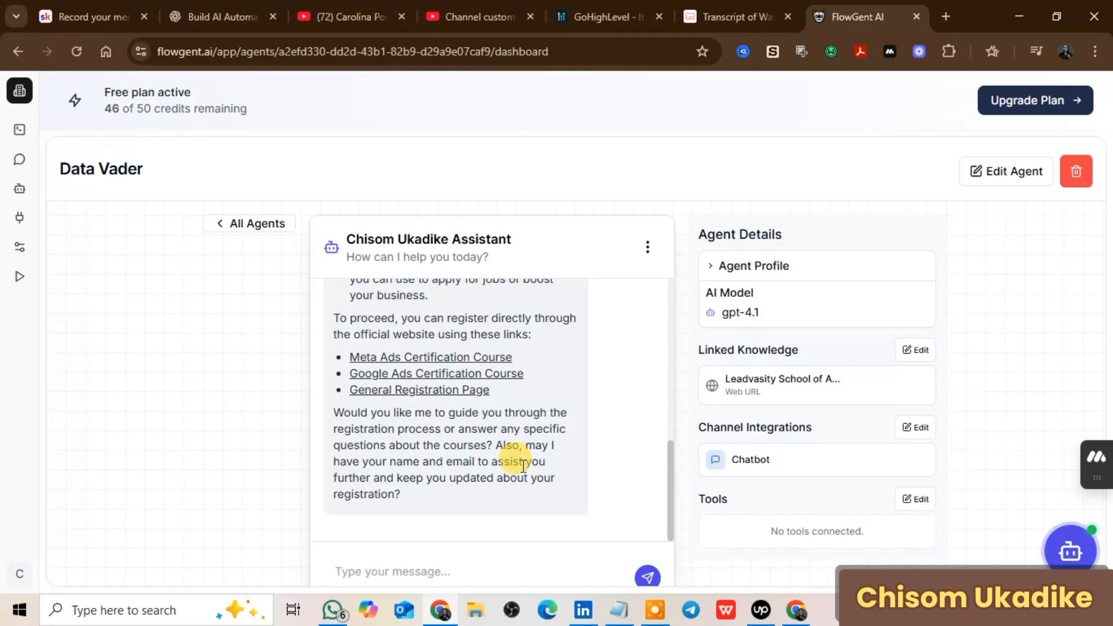
left_click(347, 573)
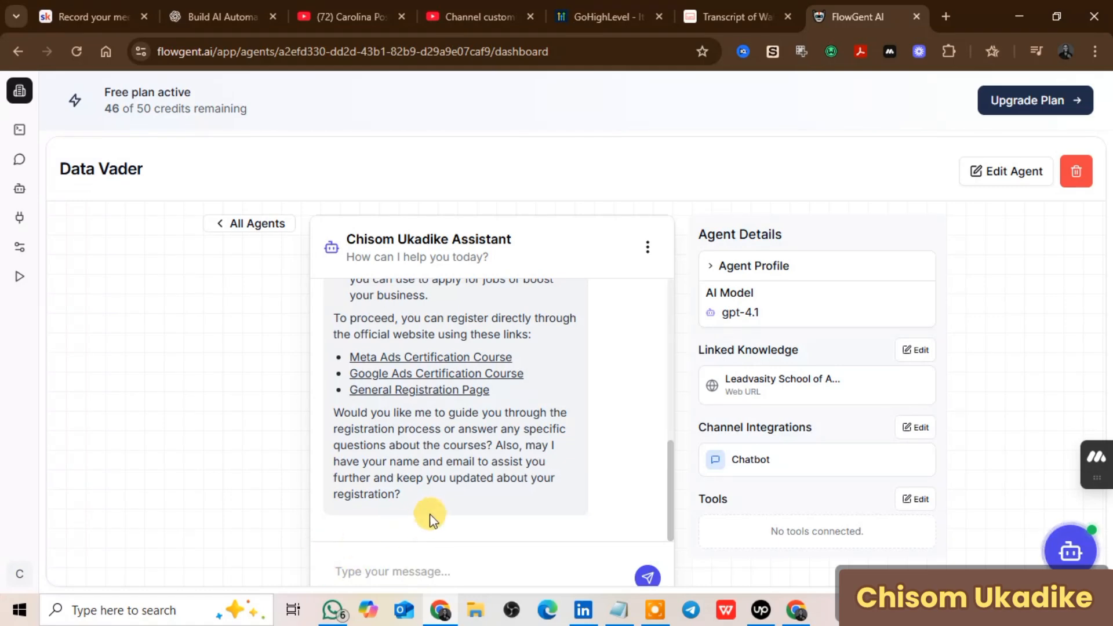
scroll(441, 418, "up", 10)
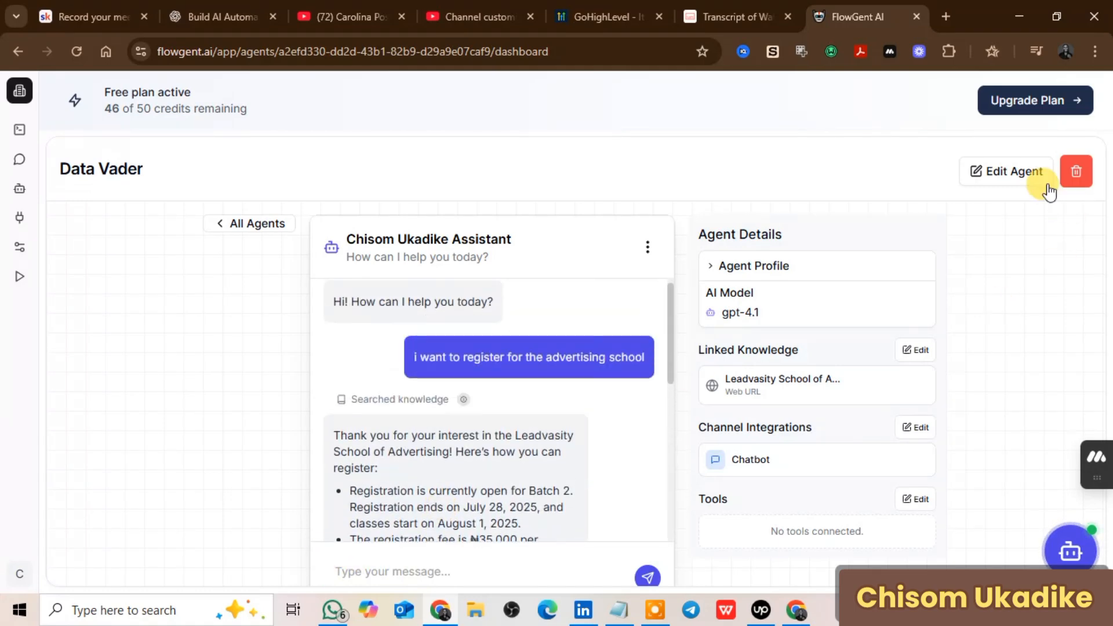
Step: Reopen the agent editor, reviewing Tools and Knowledge Base, ending on Channel with Chatbot on
left_click(1012, 184)
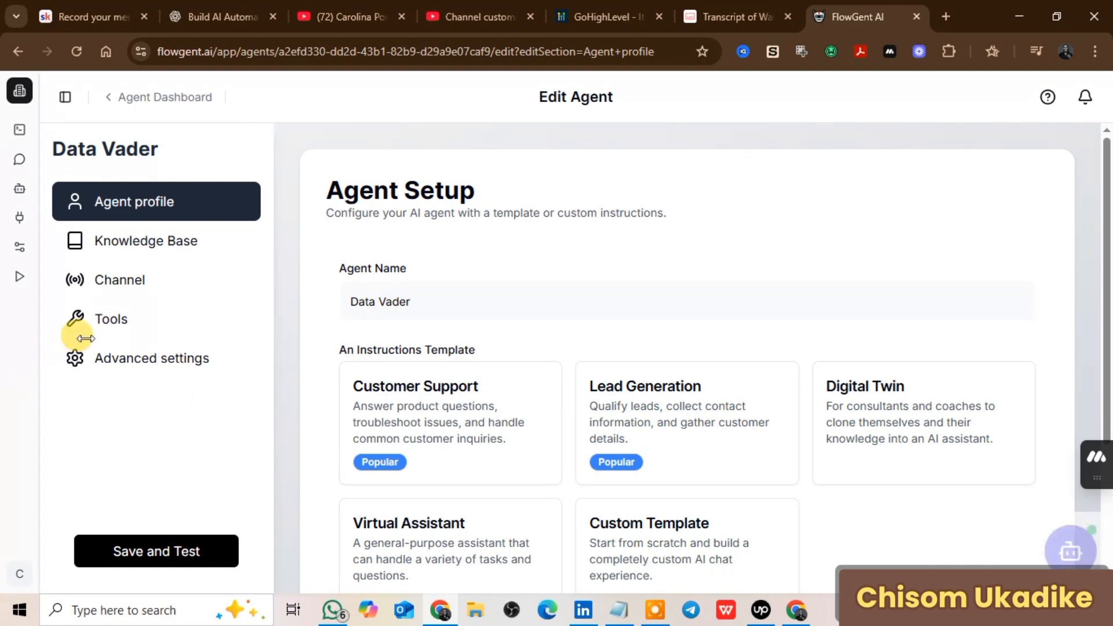
left_click(119, 334)
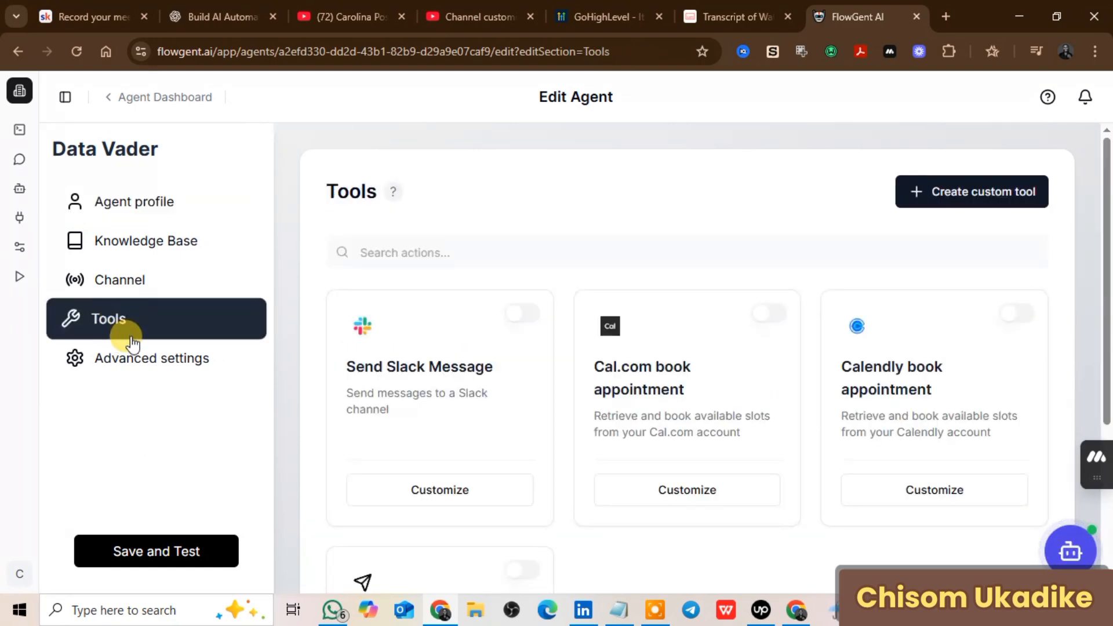
scroll(697, 456, "down", 2)
scroll(430, 429, "down", 2)
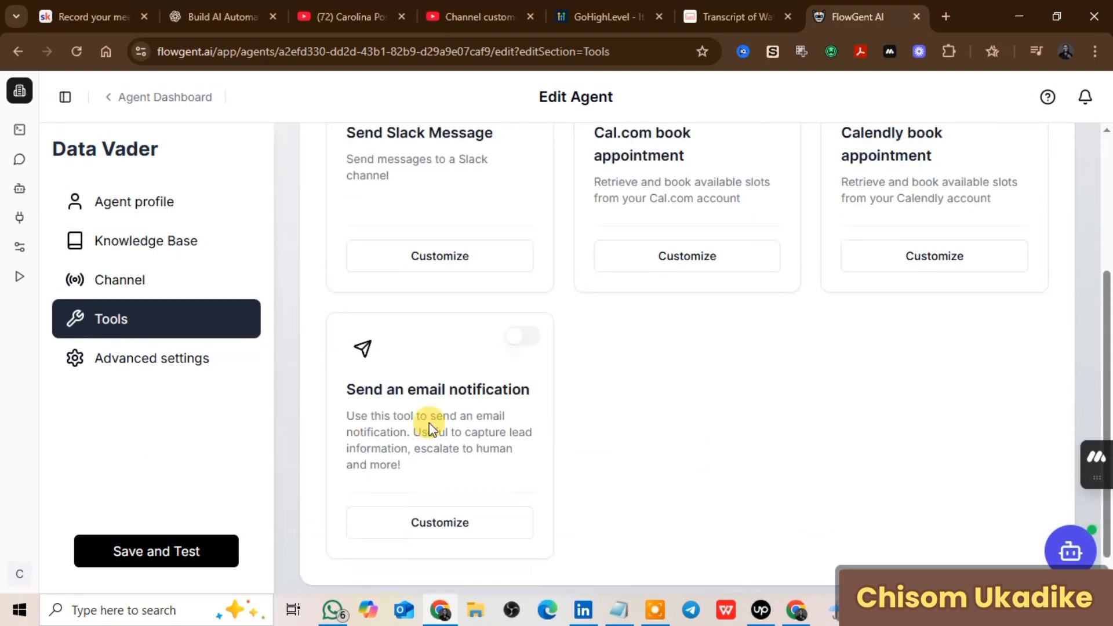
left_click(170, 249)
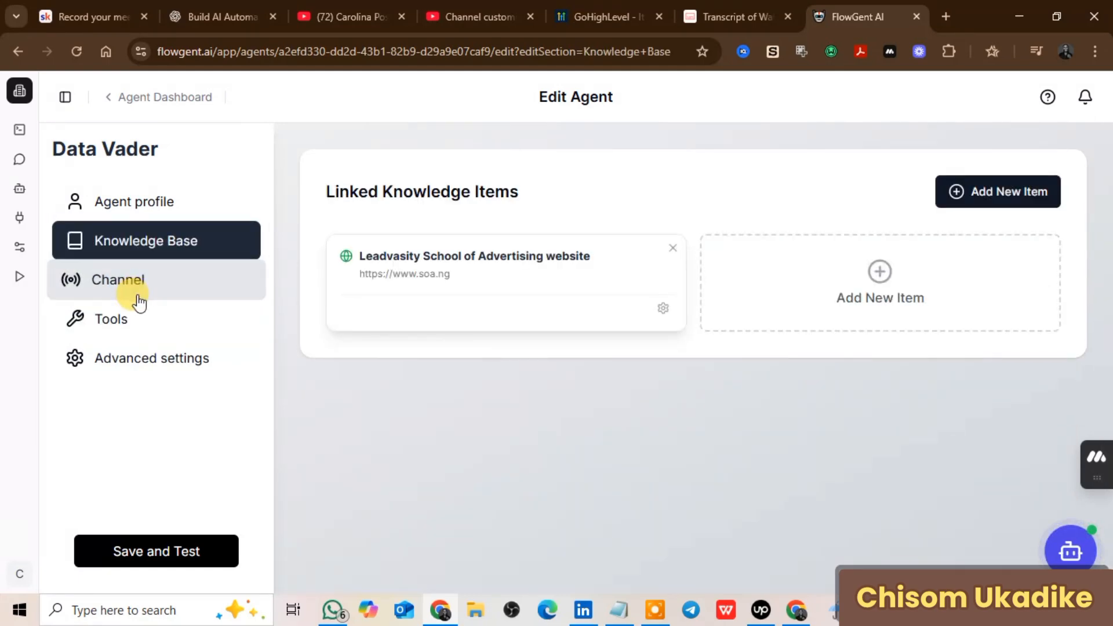
left_click(140, 301)
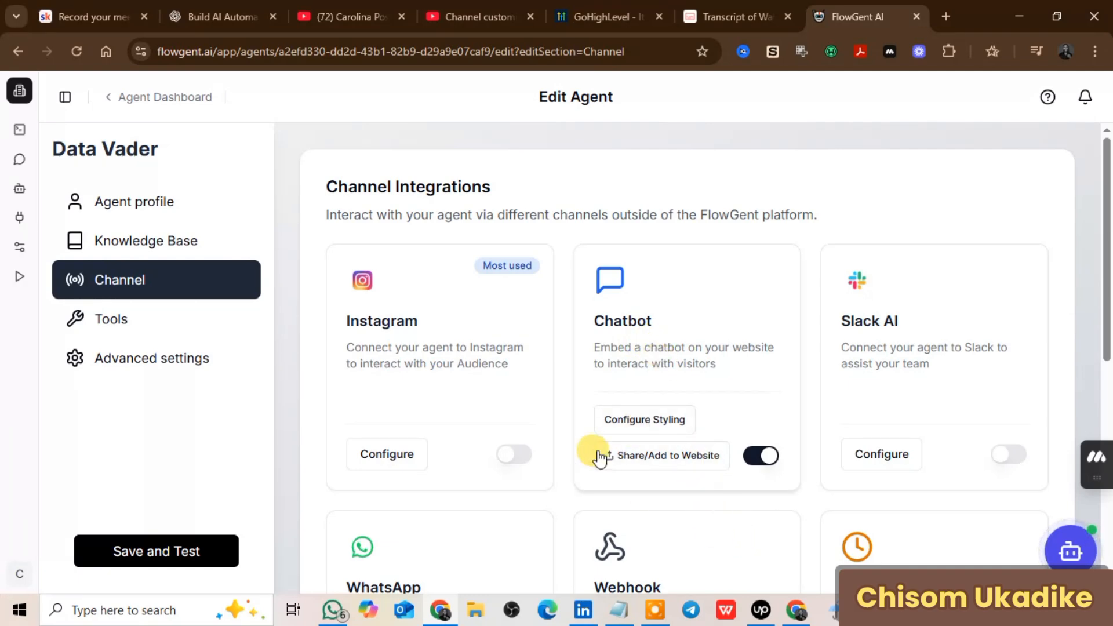
Step: Copy the chatbot's Chat Bubble embed script from Share/Add to Website
left_click(648, 459)
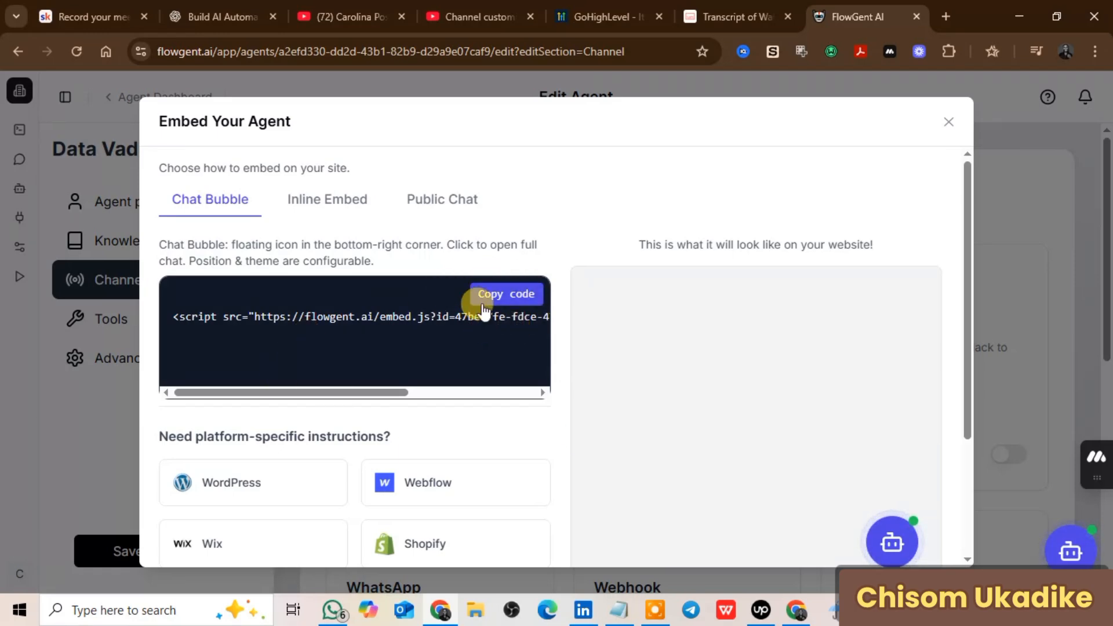
scroll(521, 307, "down", 2)
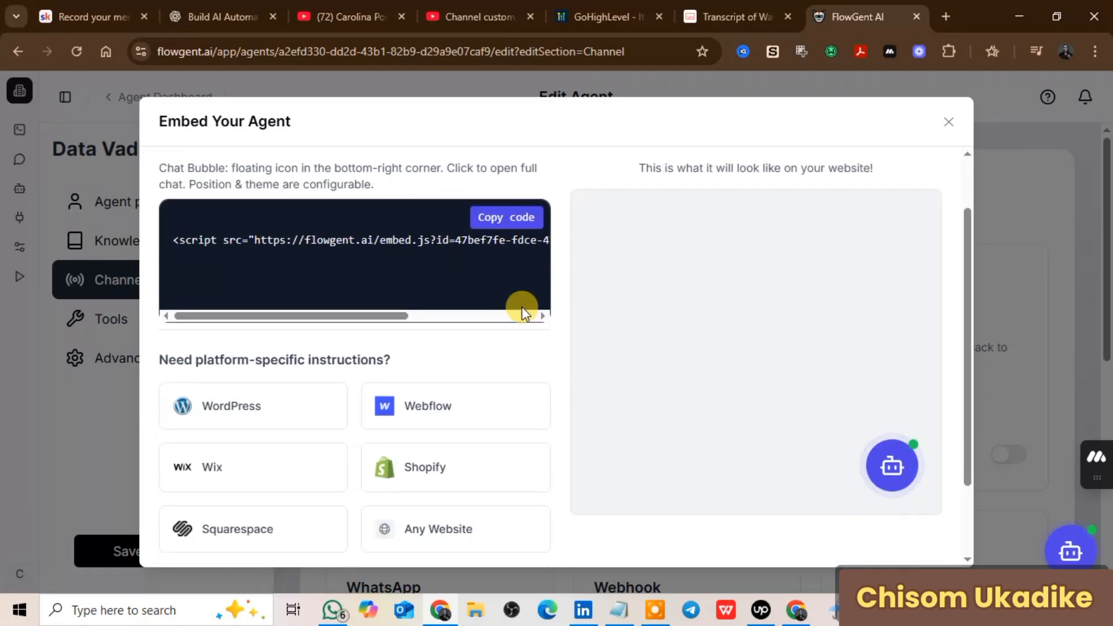
scroll(522, 307, "up", 2)
scroll(447, 366, "down", 3)
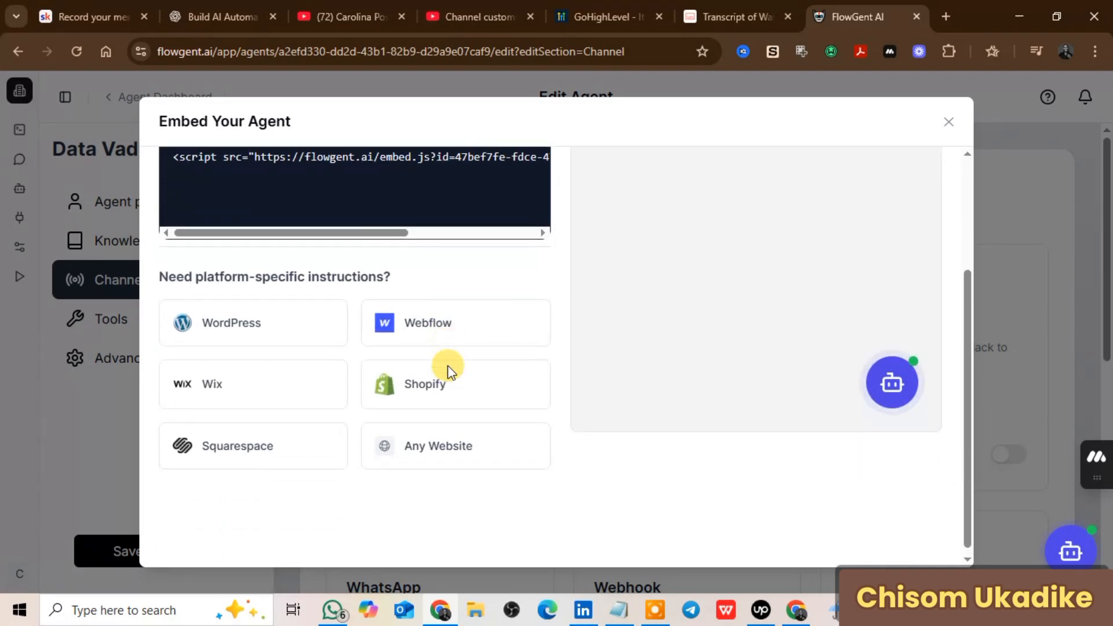
scroll(447, 369, "up", 3)
left_click(485, 307)
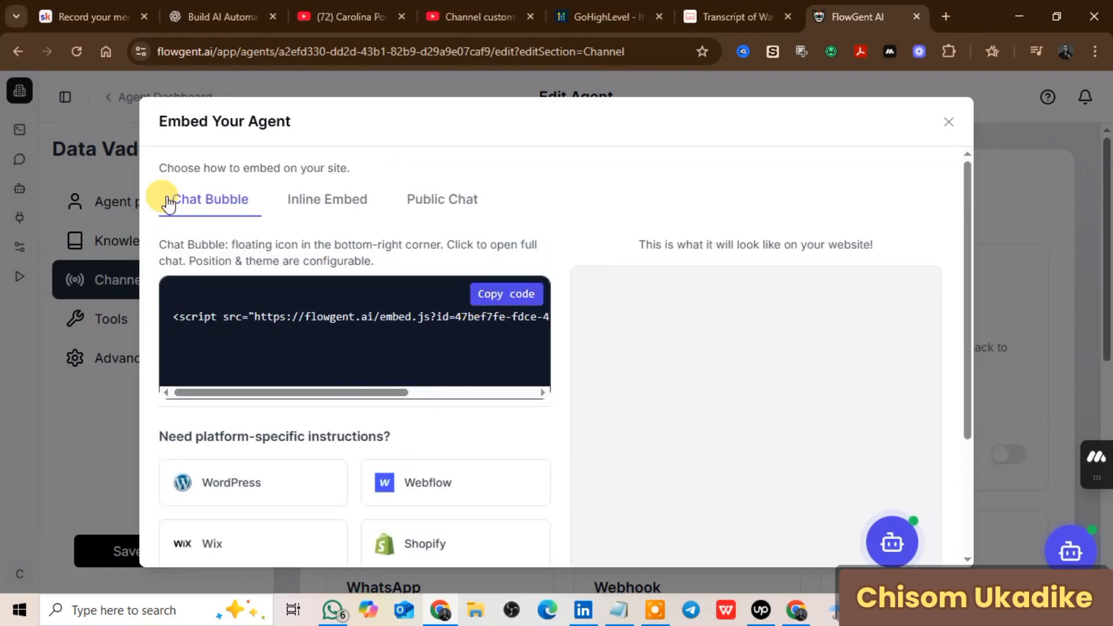
Step: Preview the Inline Embed code, return to Chat Bubble, and close the embed dialog
left_click(344, 204)
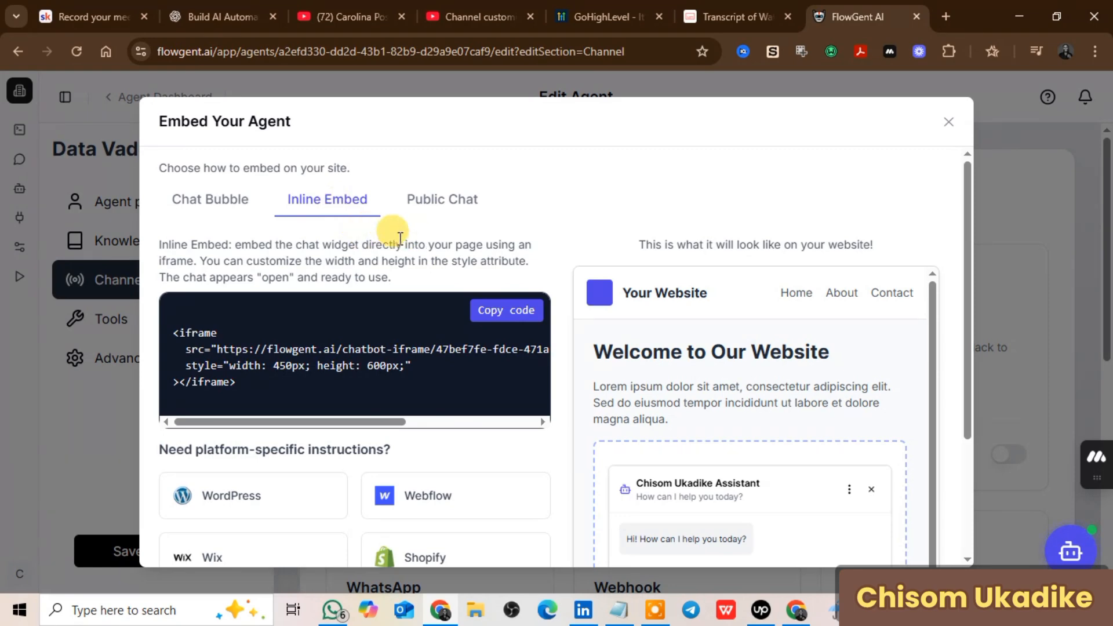
left_click(200, 204)
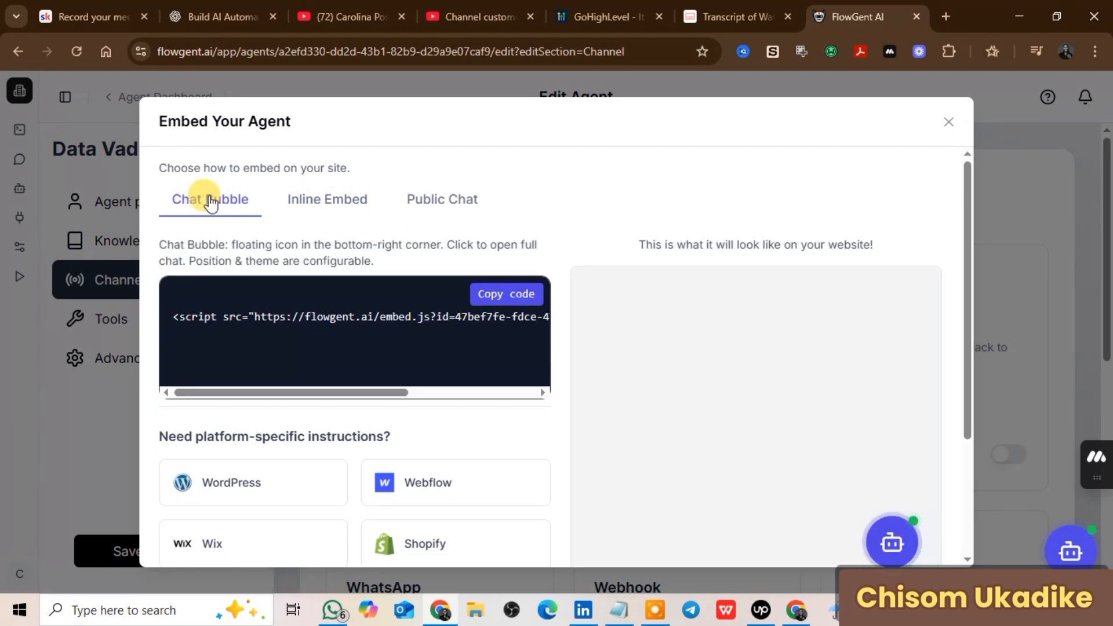
scroll(209, 231, "down", 3)
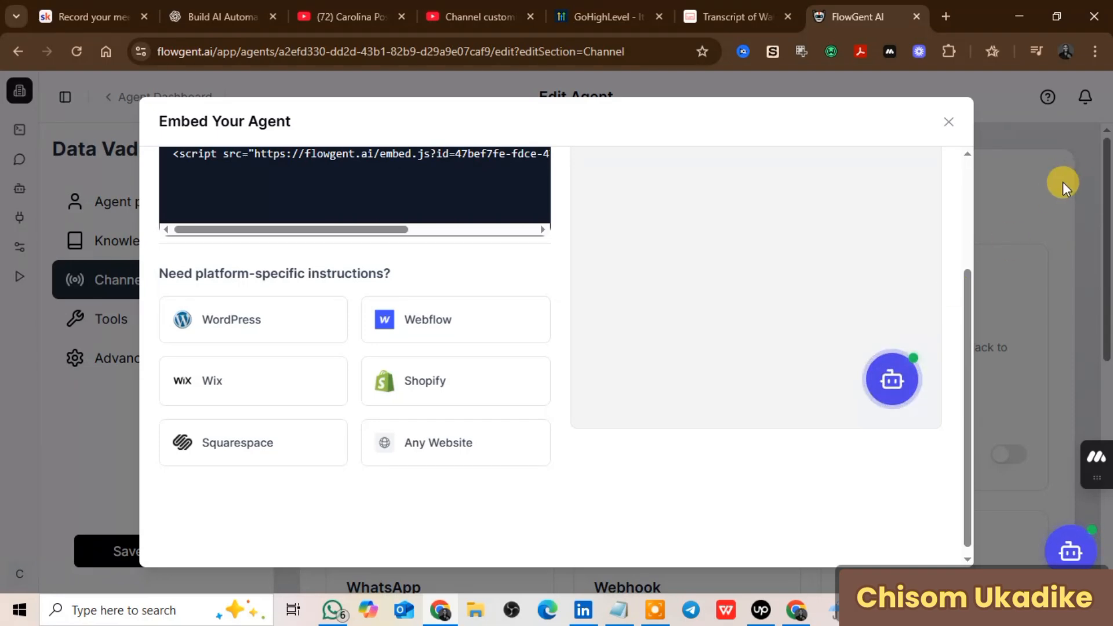
left_click(949, 122)
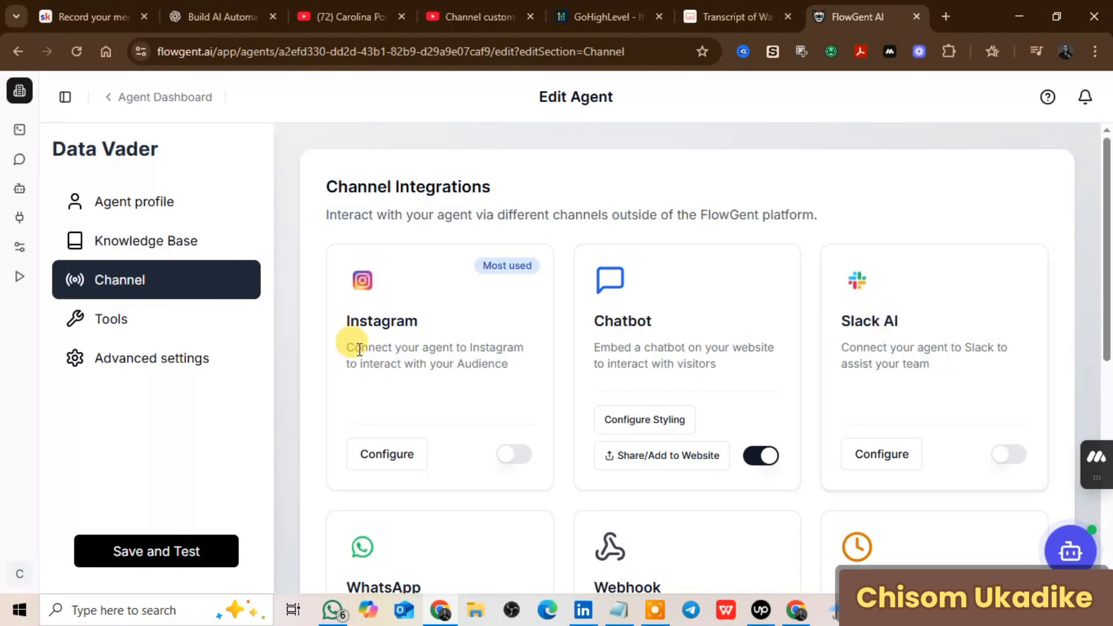